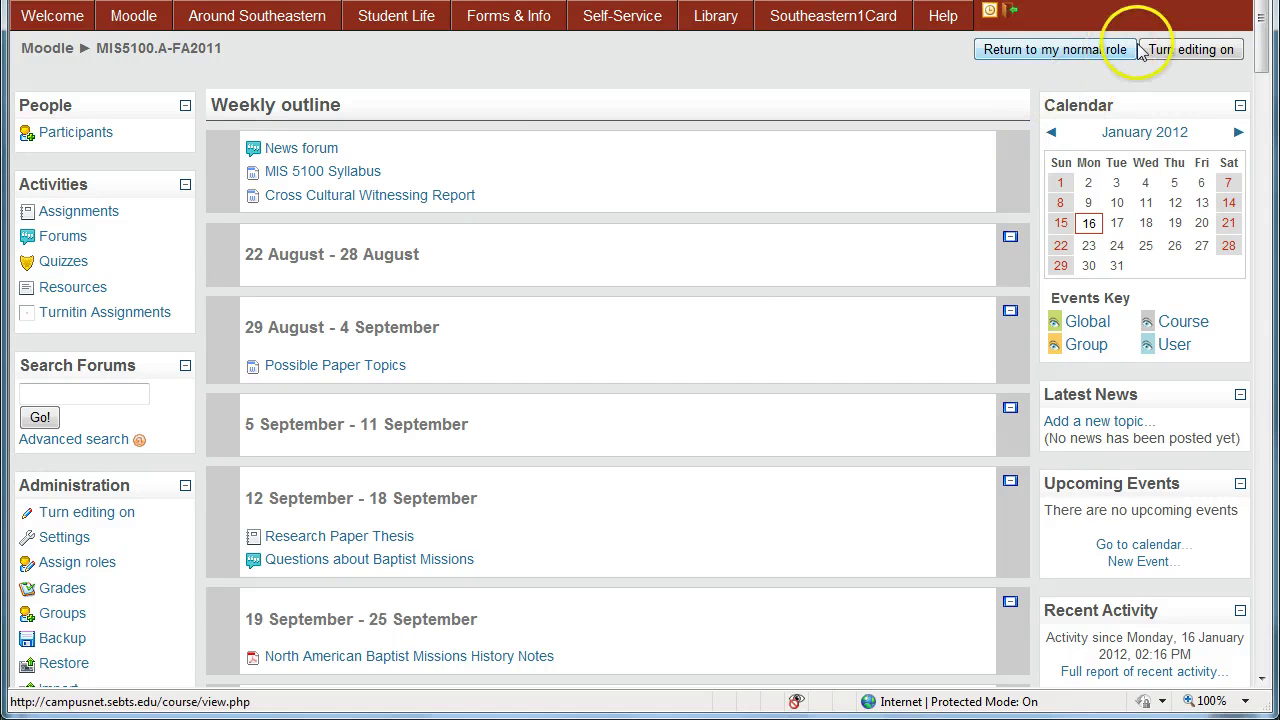
- Turn on course editing and add a Turnitin Assignment activity to the 12 December - 18 December week
click(1187, 52)
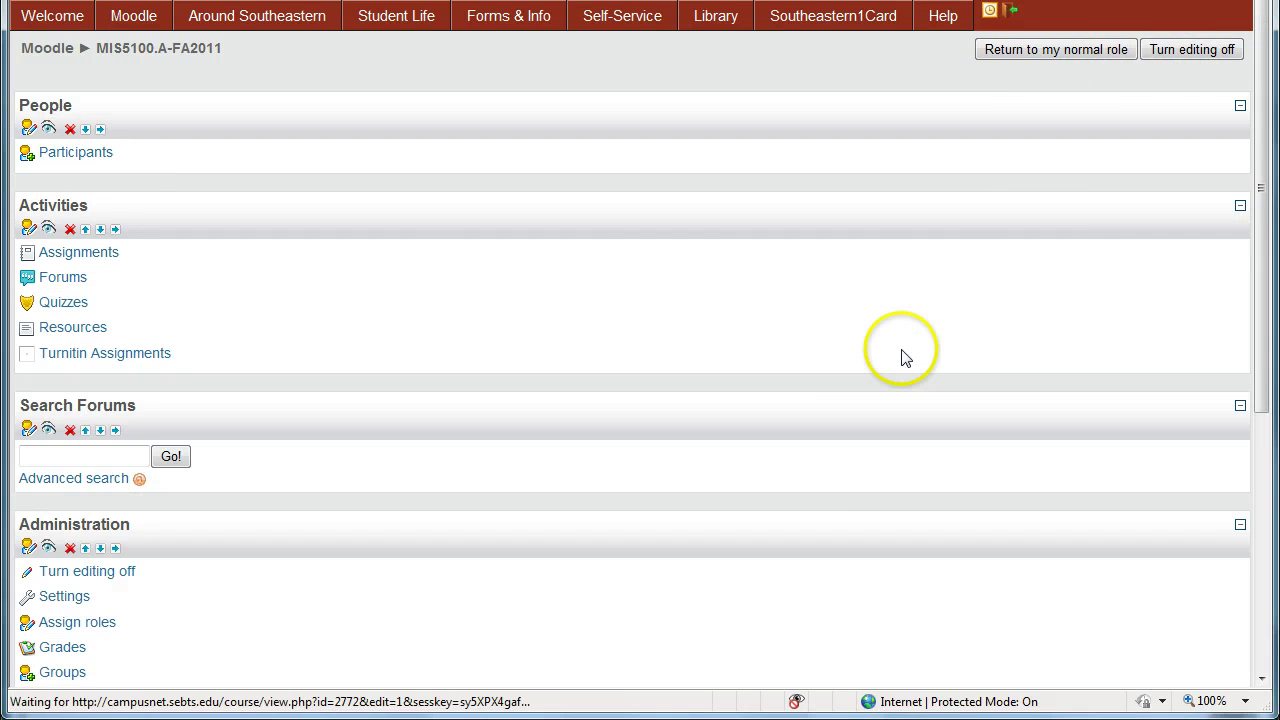
scroll(831, 405, down, 10)
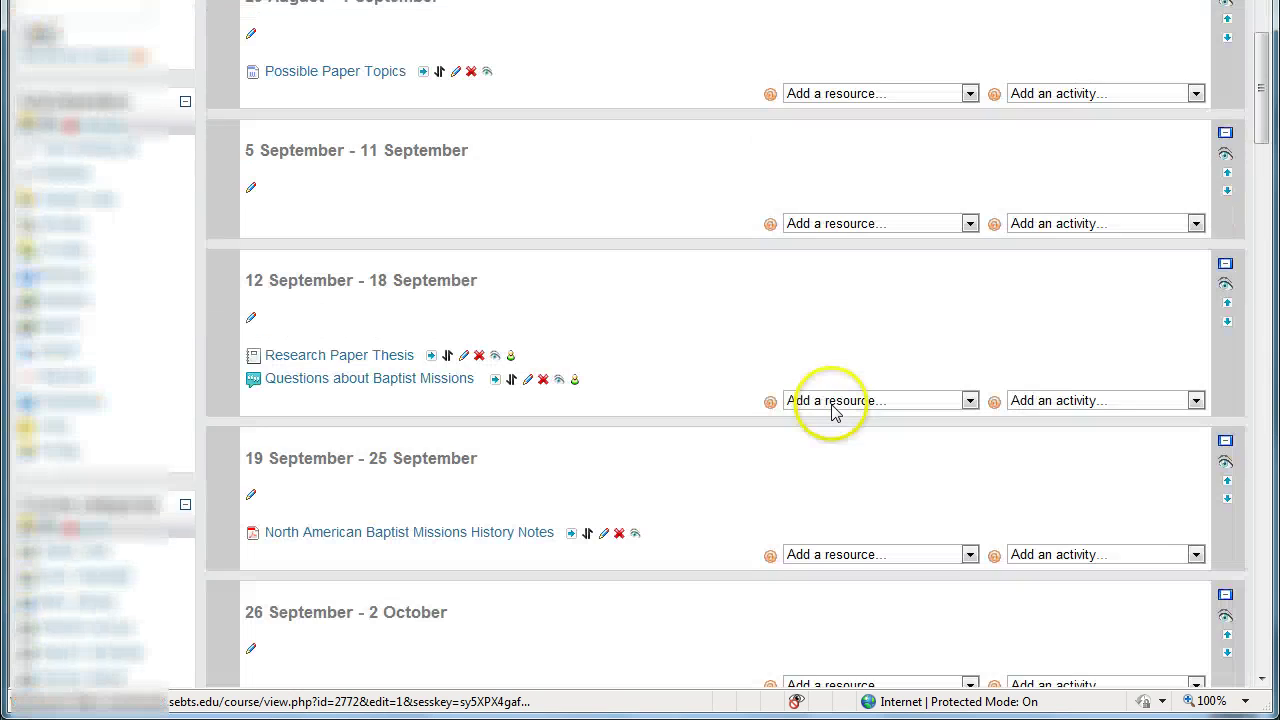
scroll(831, 410, down, 12)
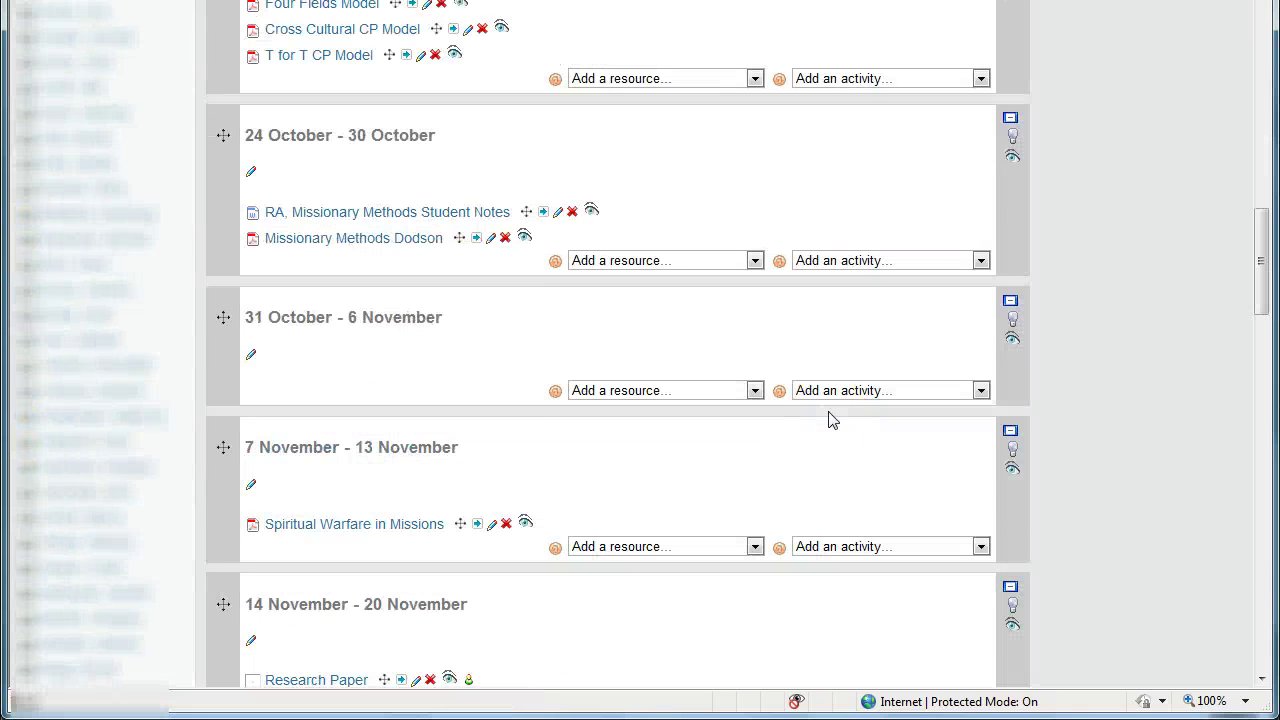
scroll(829, 417, down, 4)
click(810, 407)
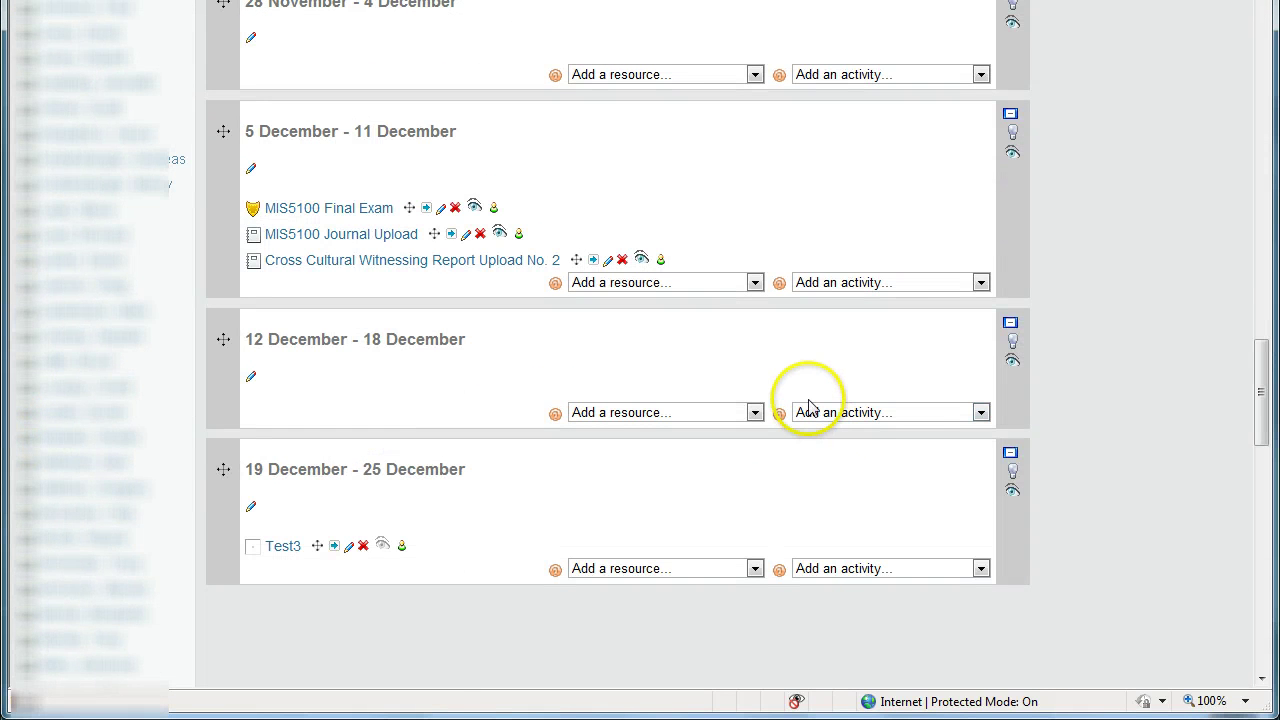
click(898, 417)
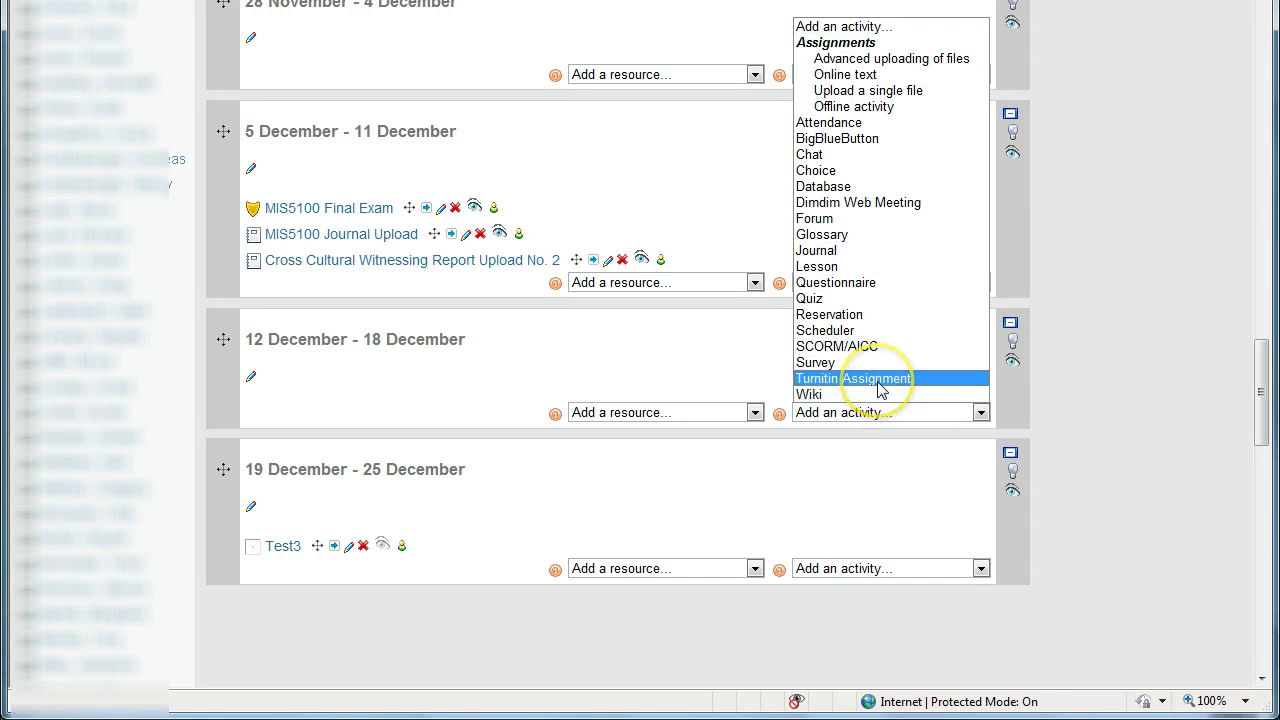
click(879, 379)
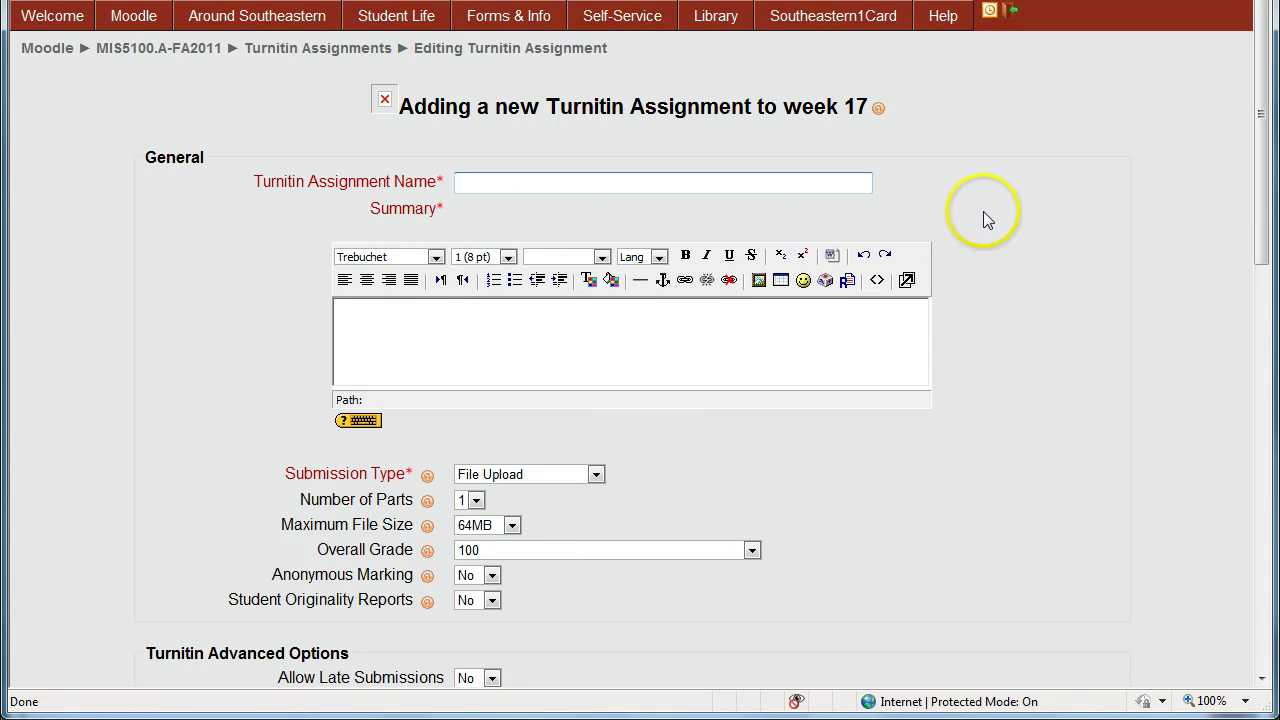
- Name the assignment "Final research paper" and enter the summary "This is the paper we discussed."
text(Fi)
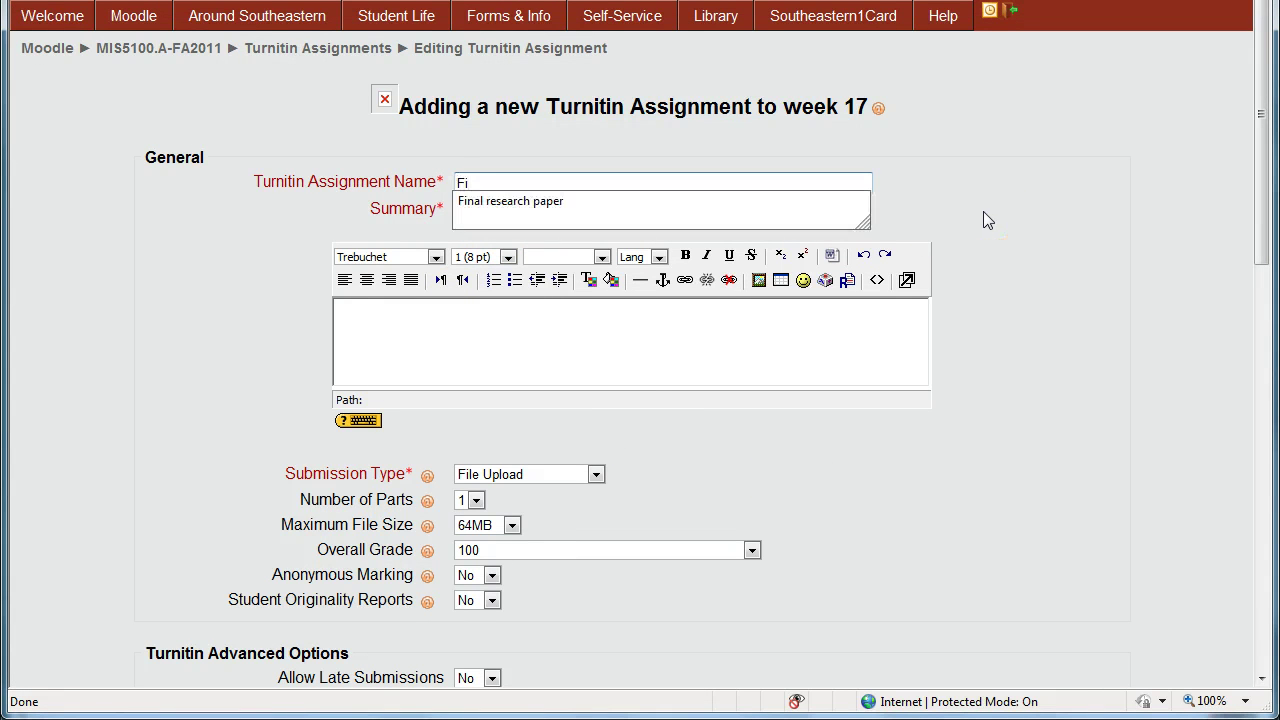
key(Down)
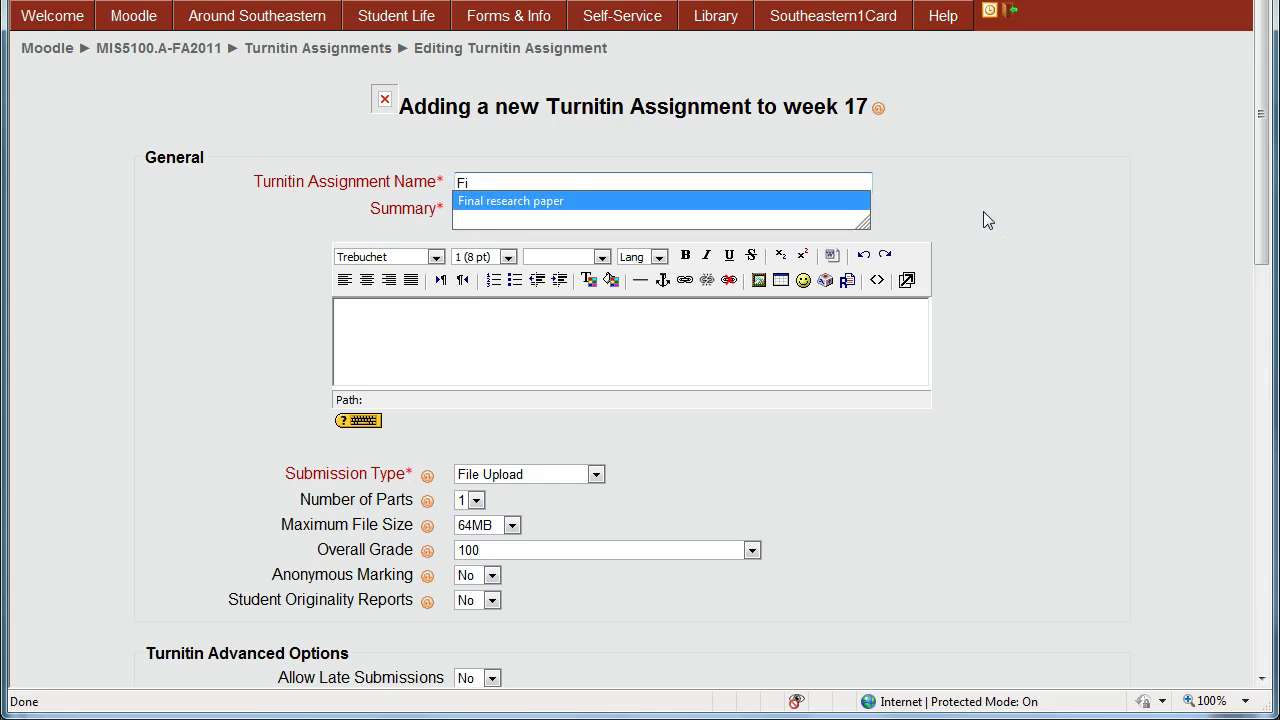
key(Return)
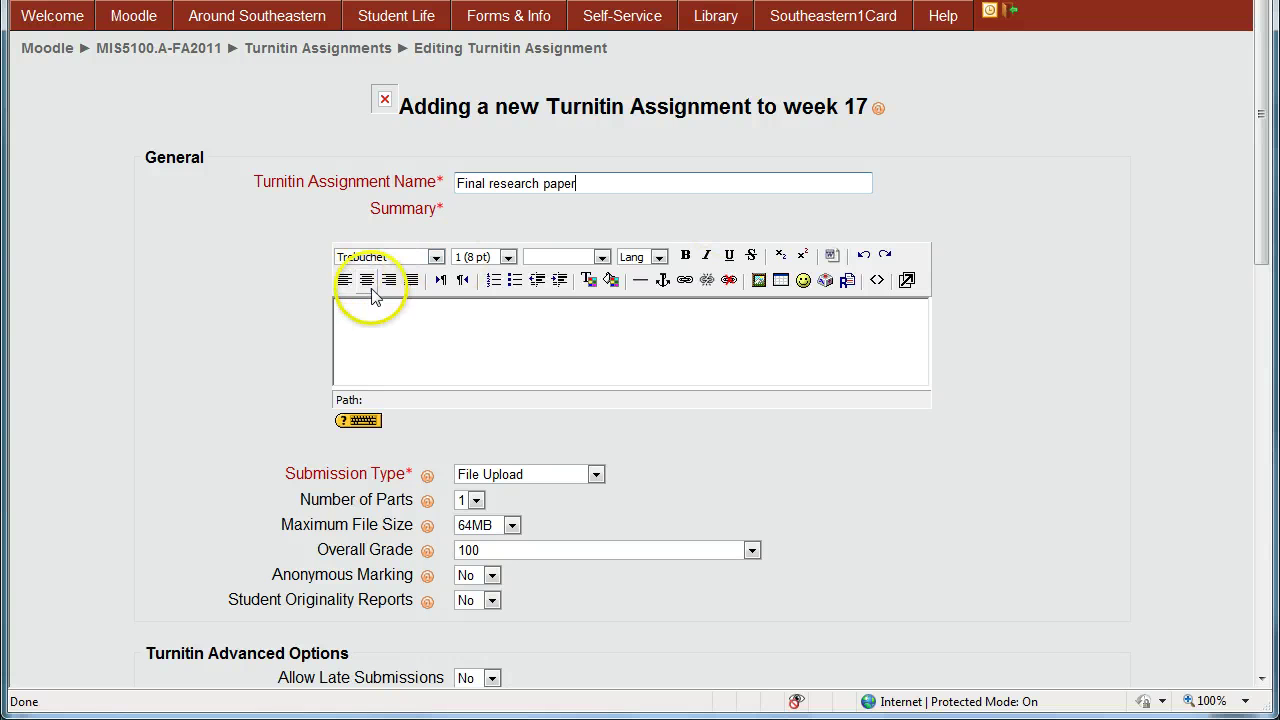
click(388, 310)
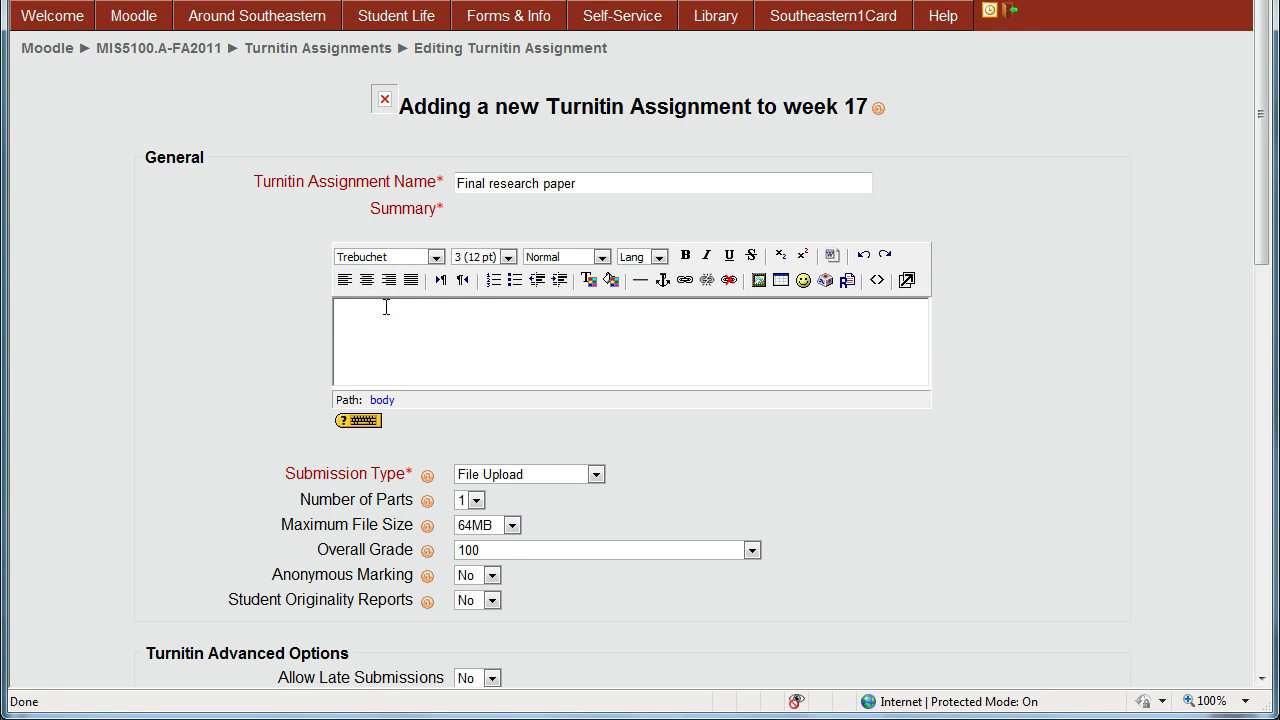
text(This is the paper we discusse)
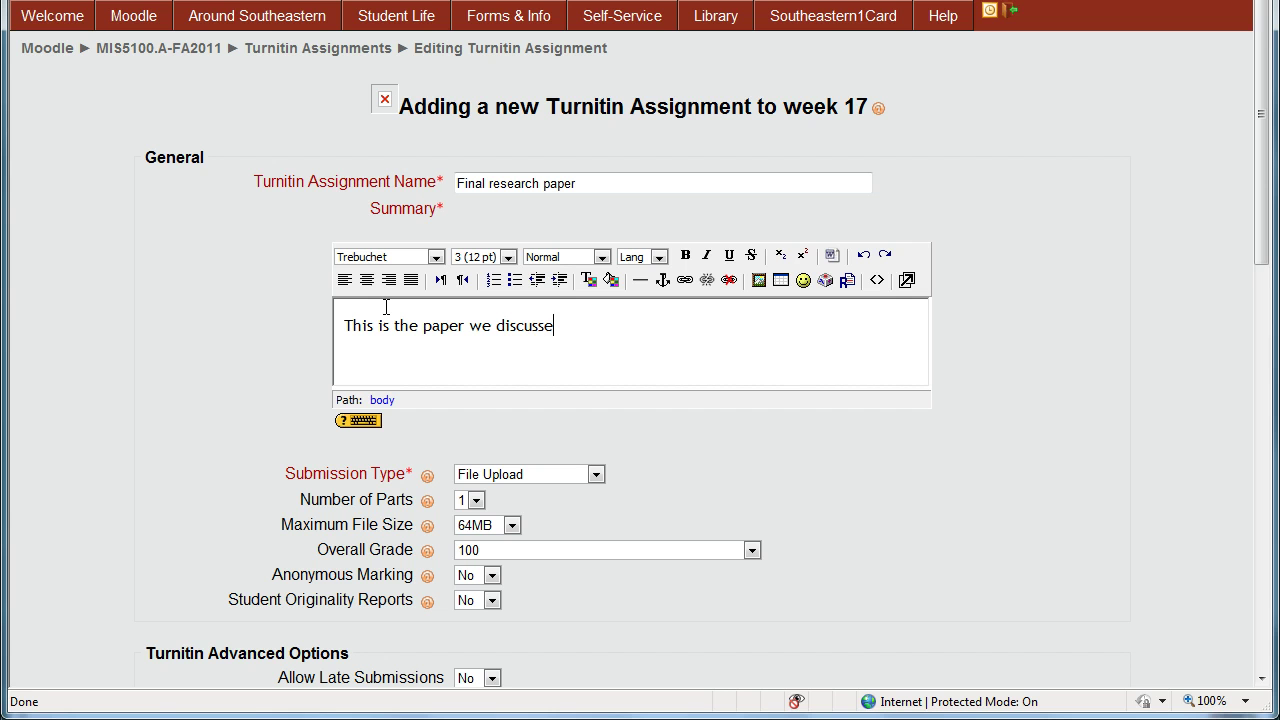
text(d.)
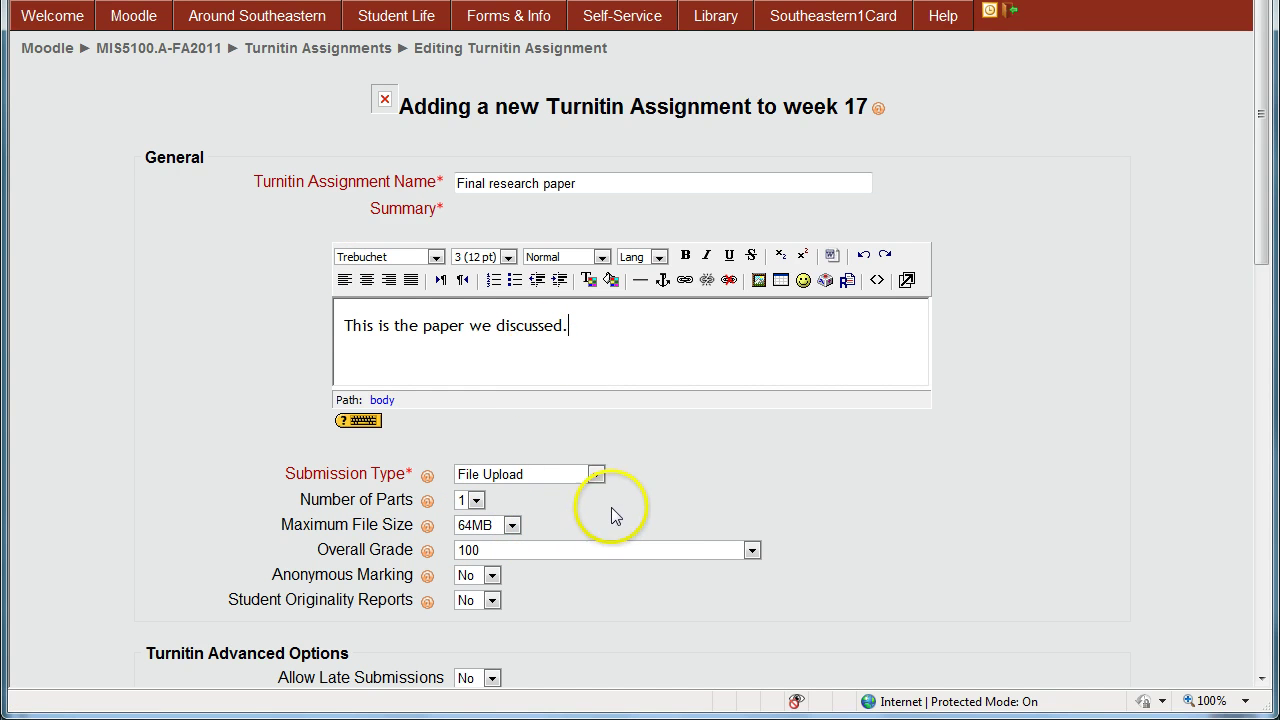
- Choose File Upload as the submission type and 1 as the number of parts
scroll(652, 487, down, 4)
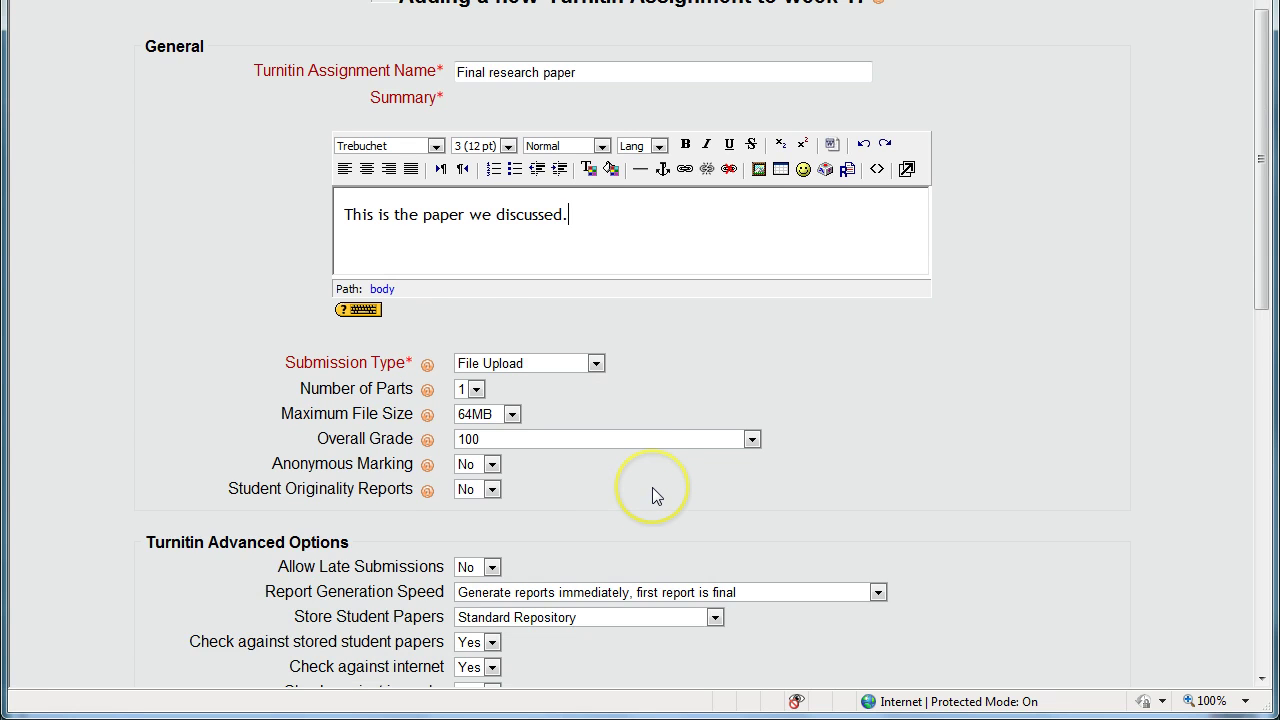
click(596, 252)
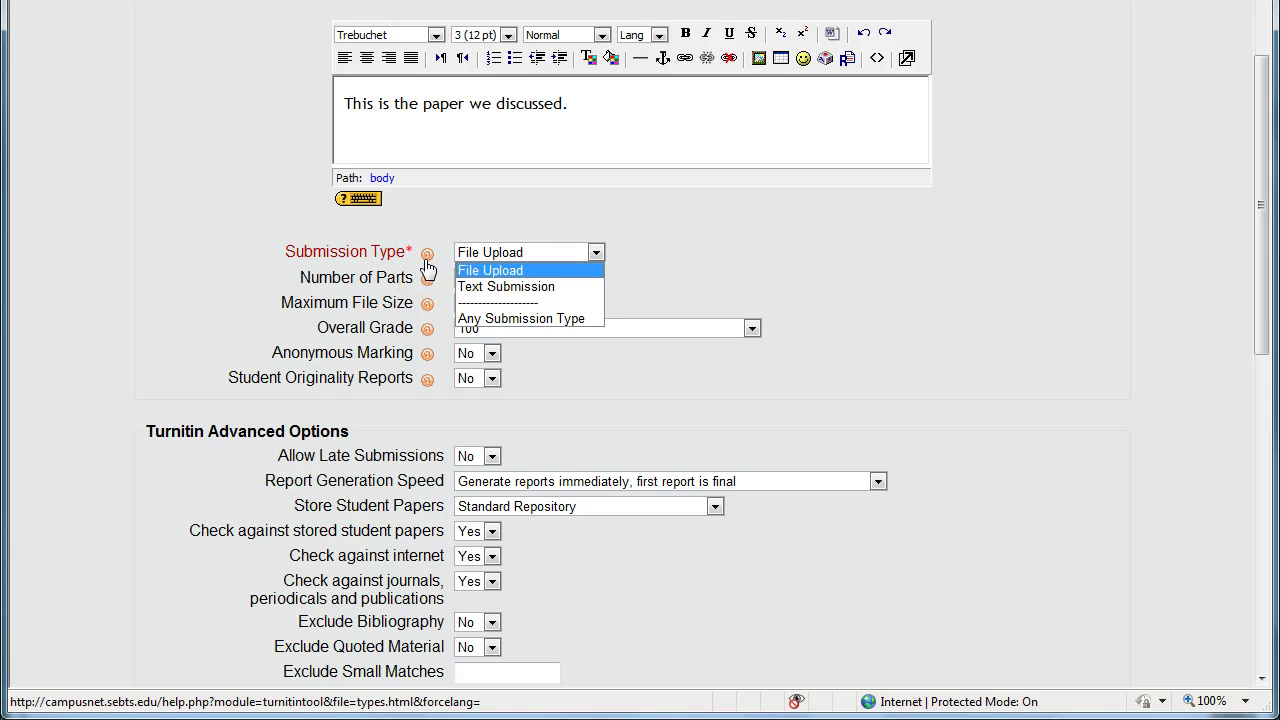
drag(468, 262, 503, 290)
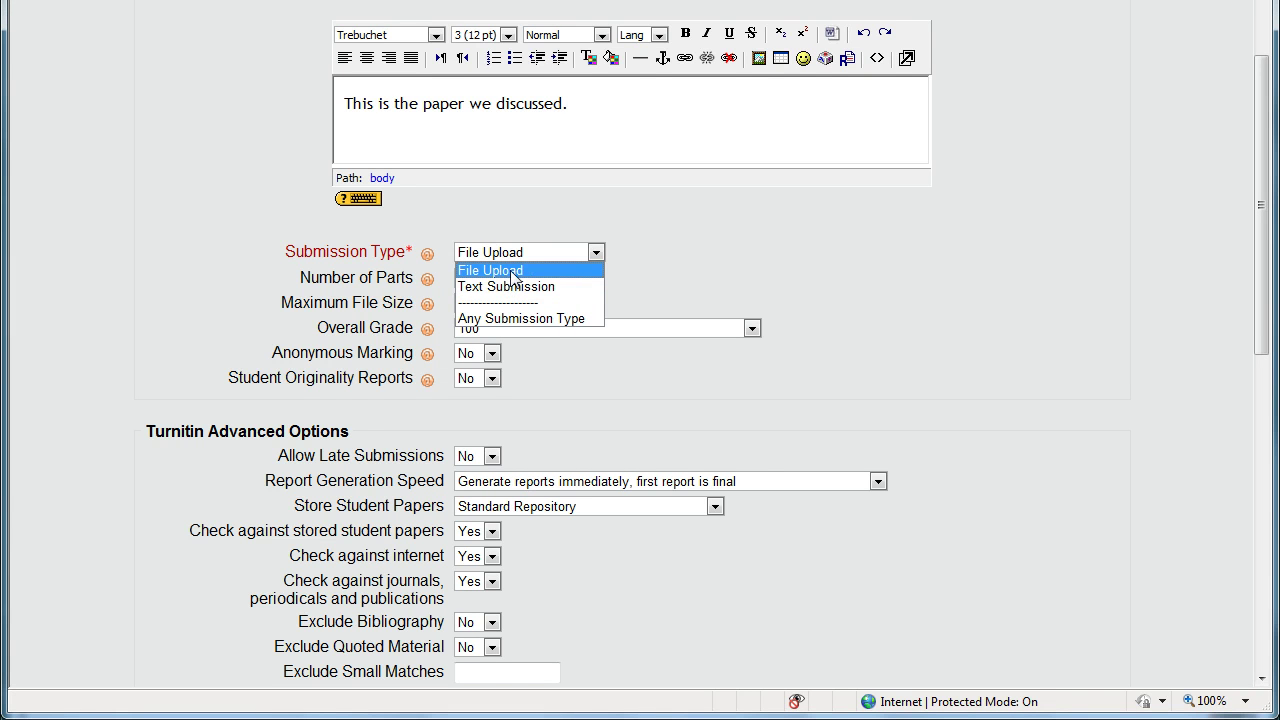
click(510, 271)
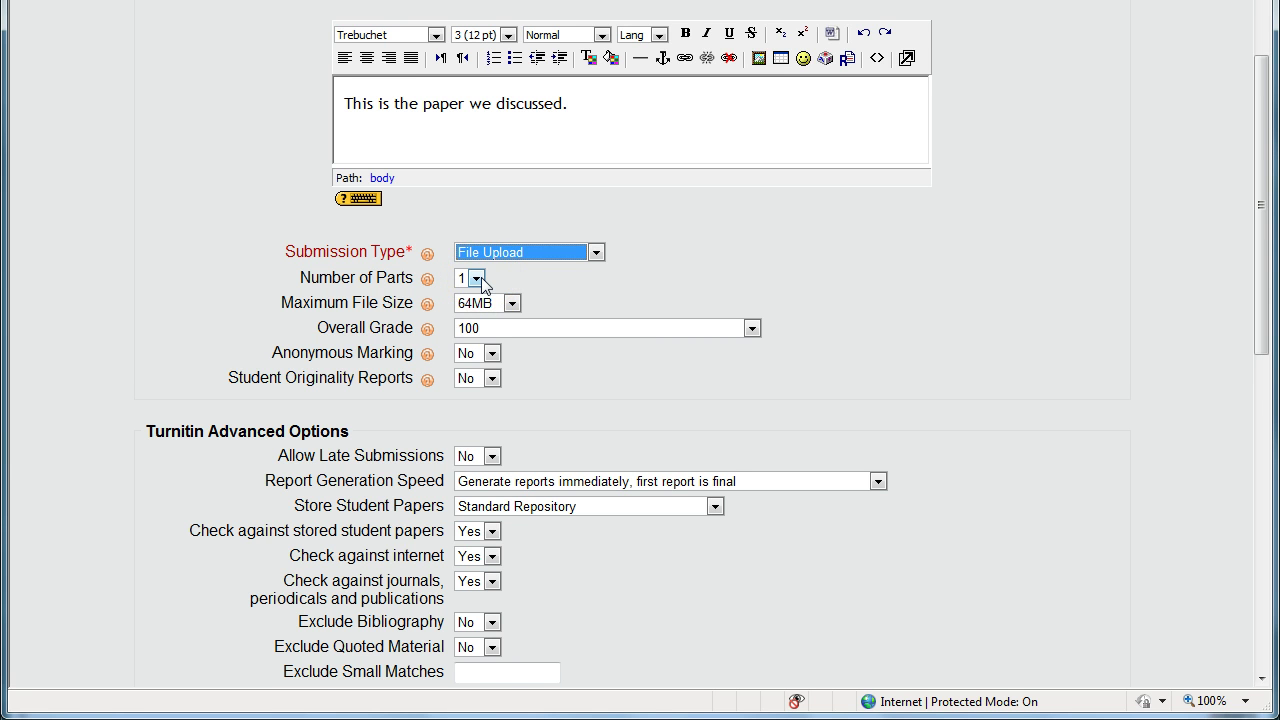
click(480, 277)
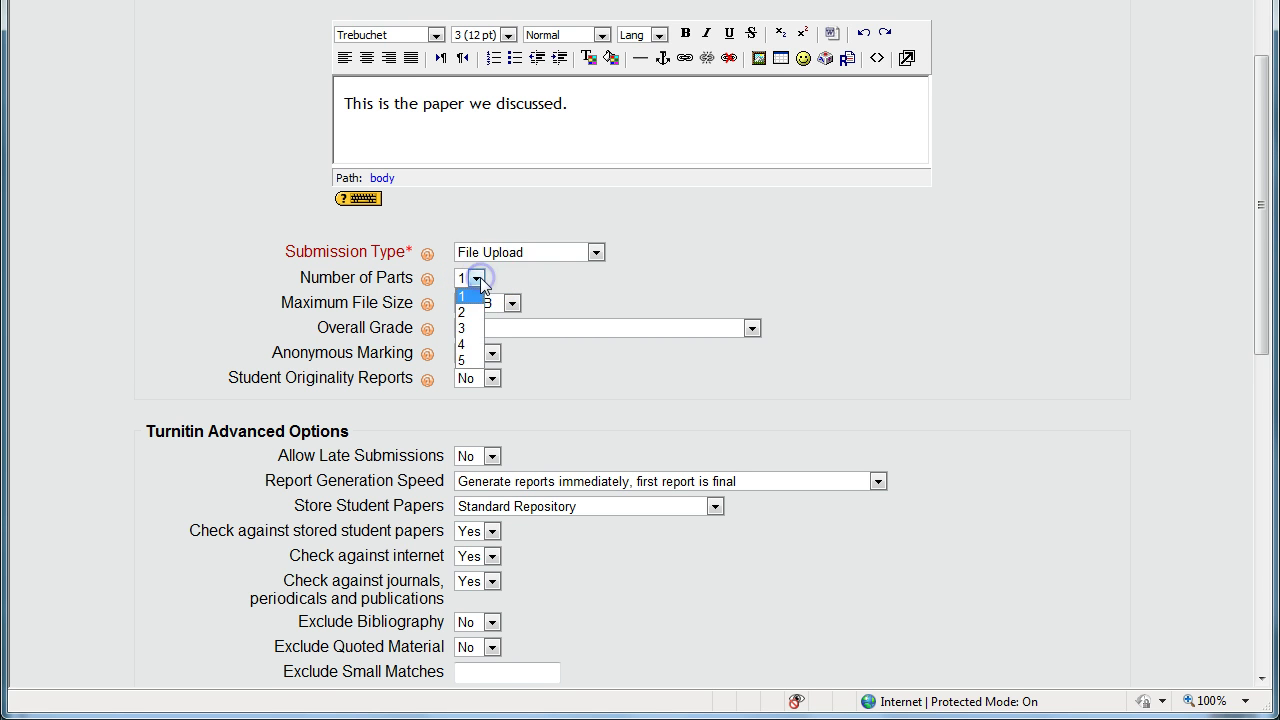
mouse_move(480, 277)
mouse_down()
mouse_move(468, 338)
mouse_move(478, 284)
mouse_up()
mouse_move(480, 300)
mouse_down()
mouse_move(474, 320)
mouse_move(466, 296)
mouse_up()
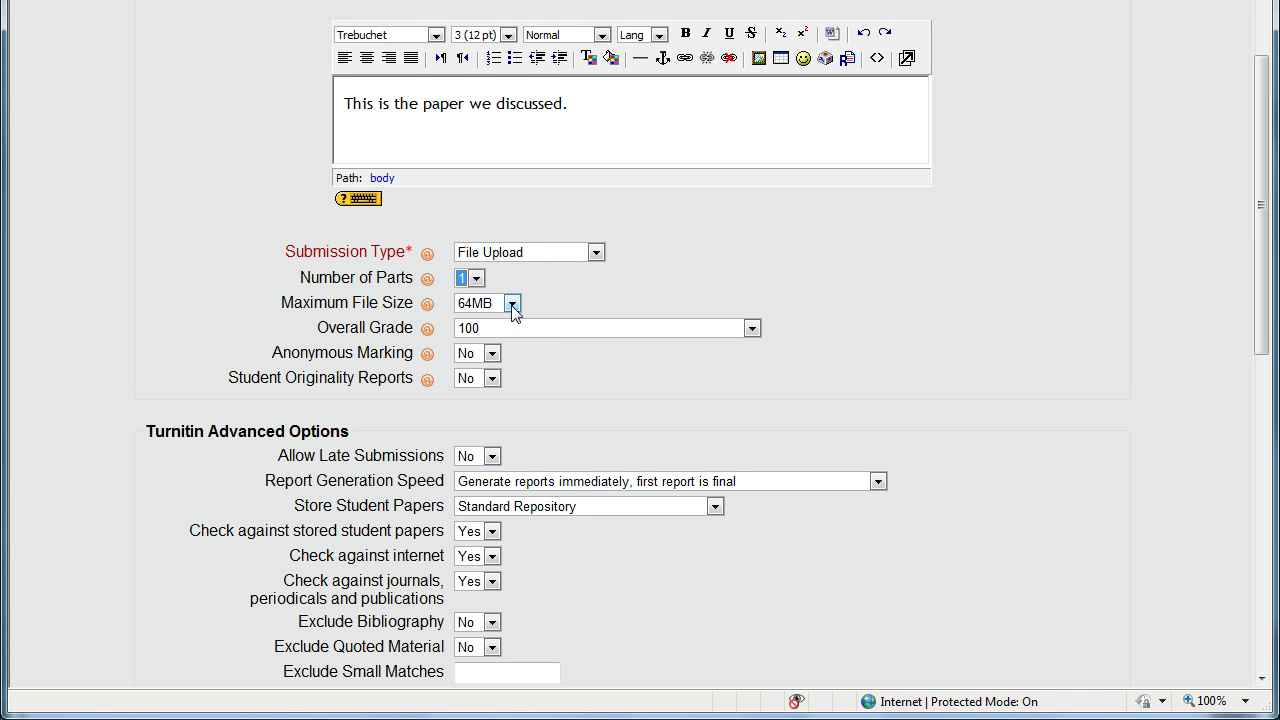
- Set the assignment's maximum file size to 10MB
click(511, 304)
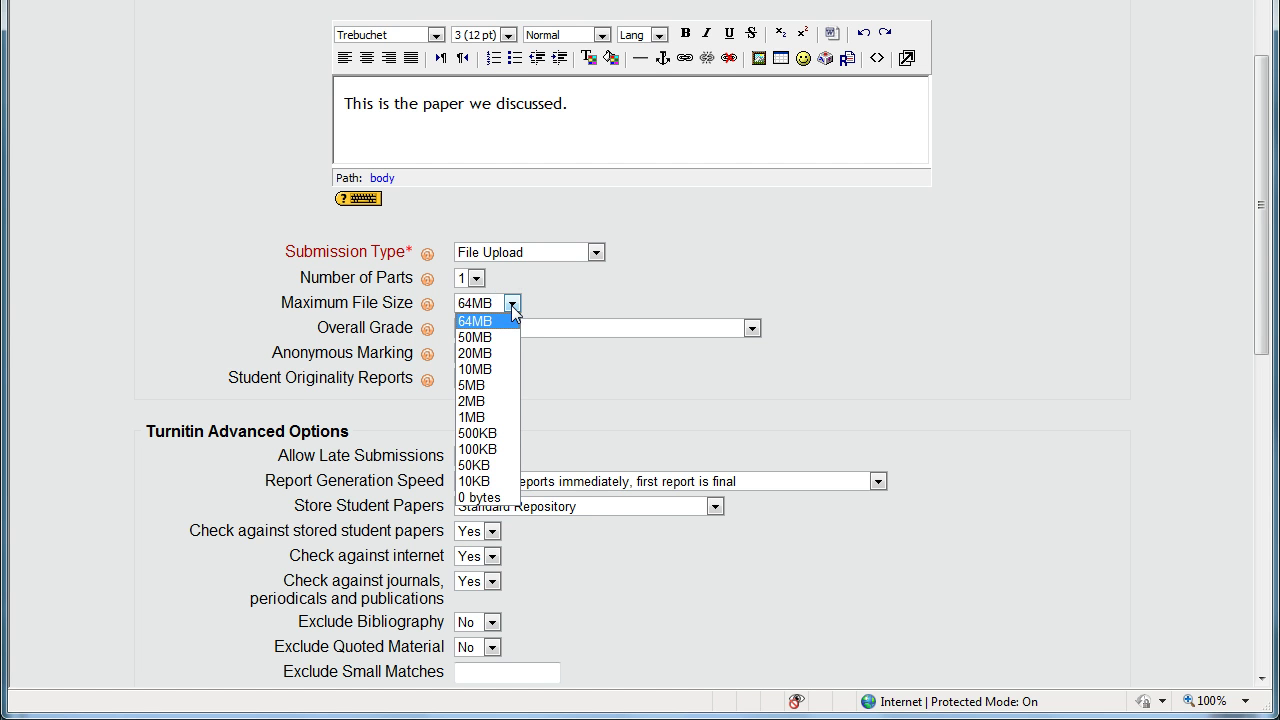
click(499, 370)
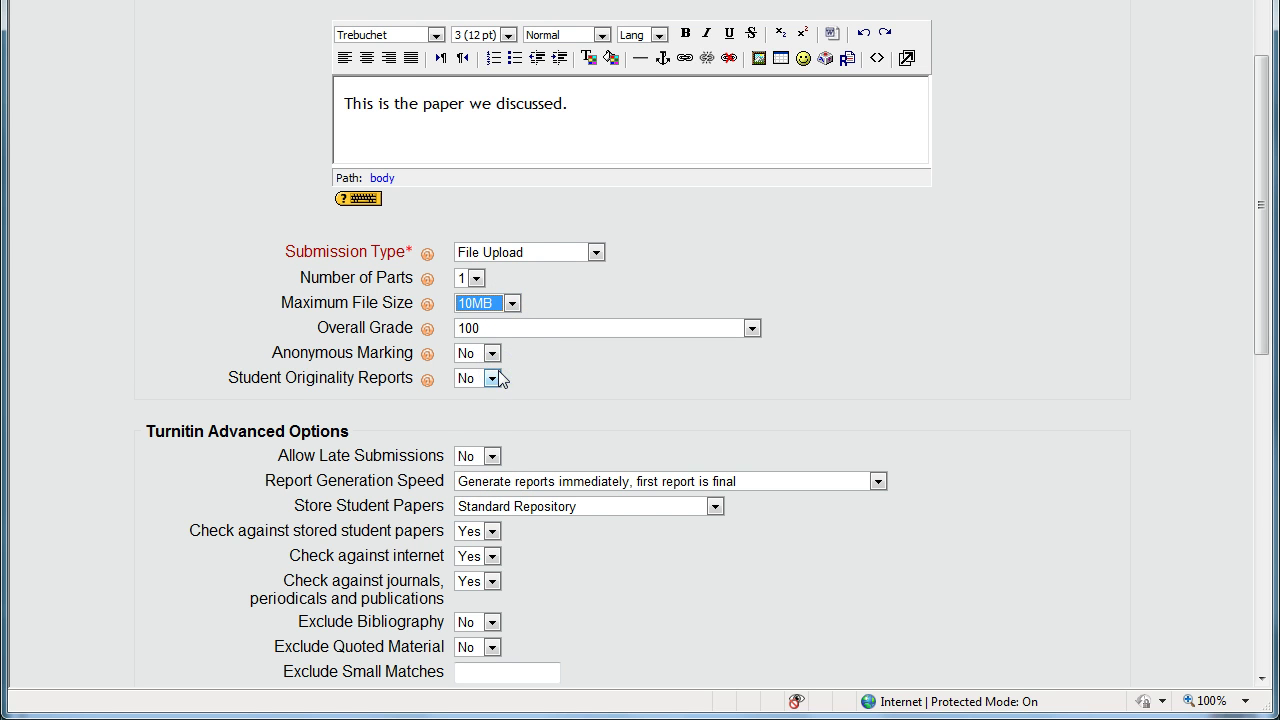
click(579, 253)
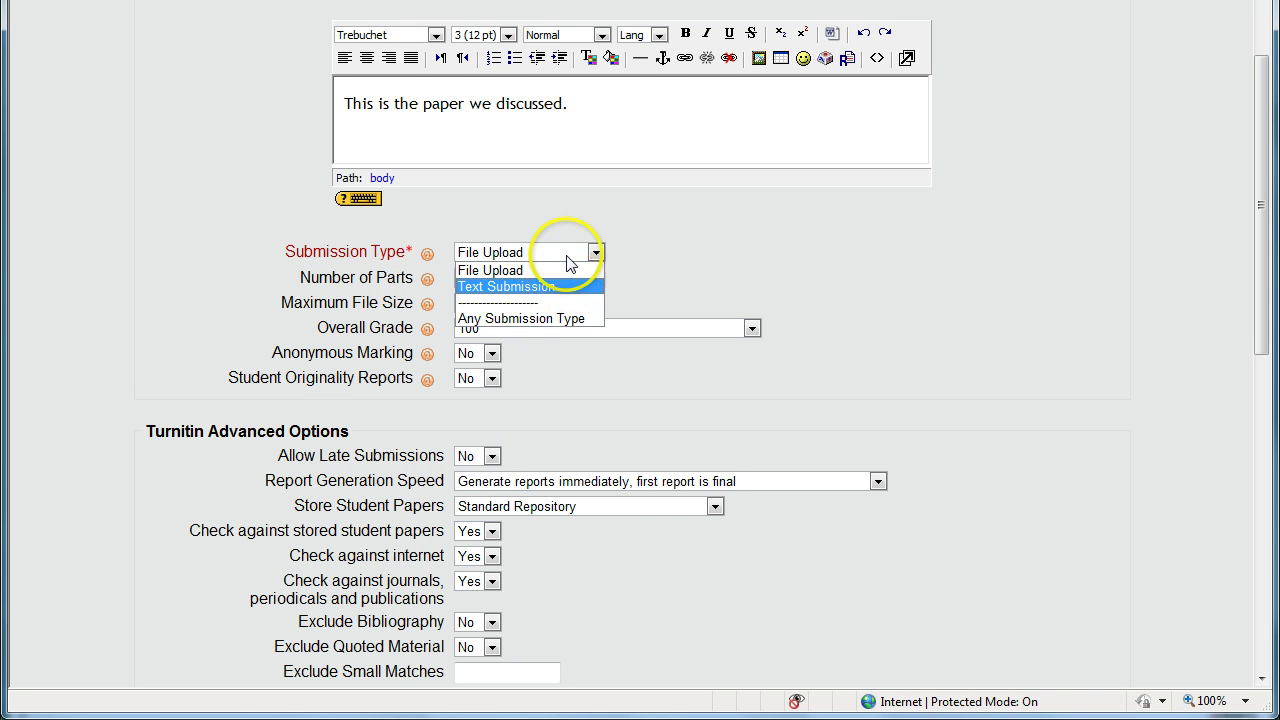
click(566, 251)
click(511, 303)
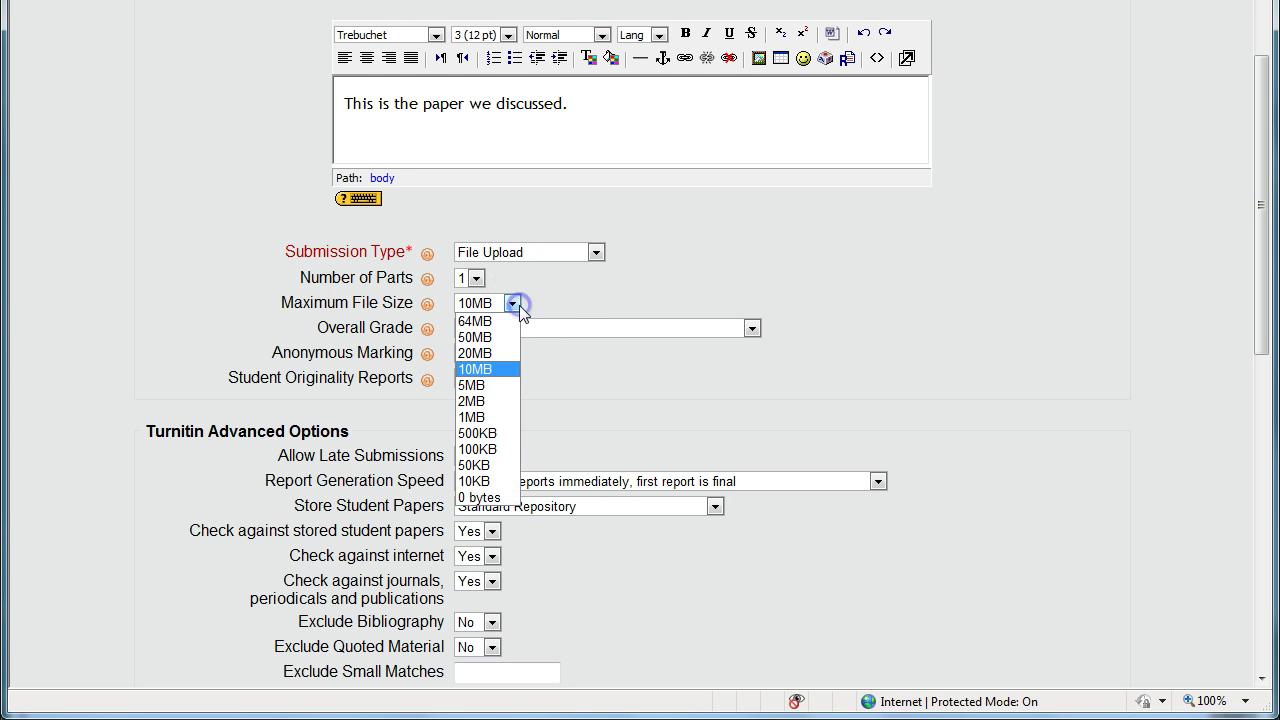
click(497, 367)
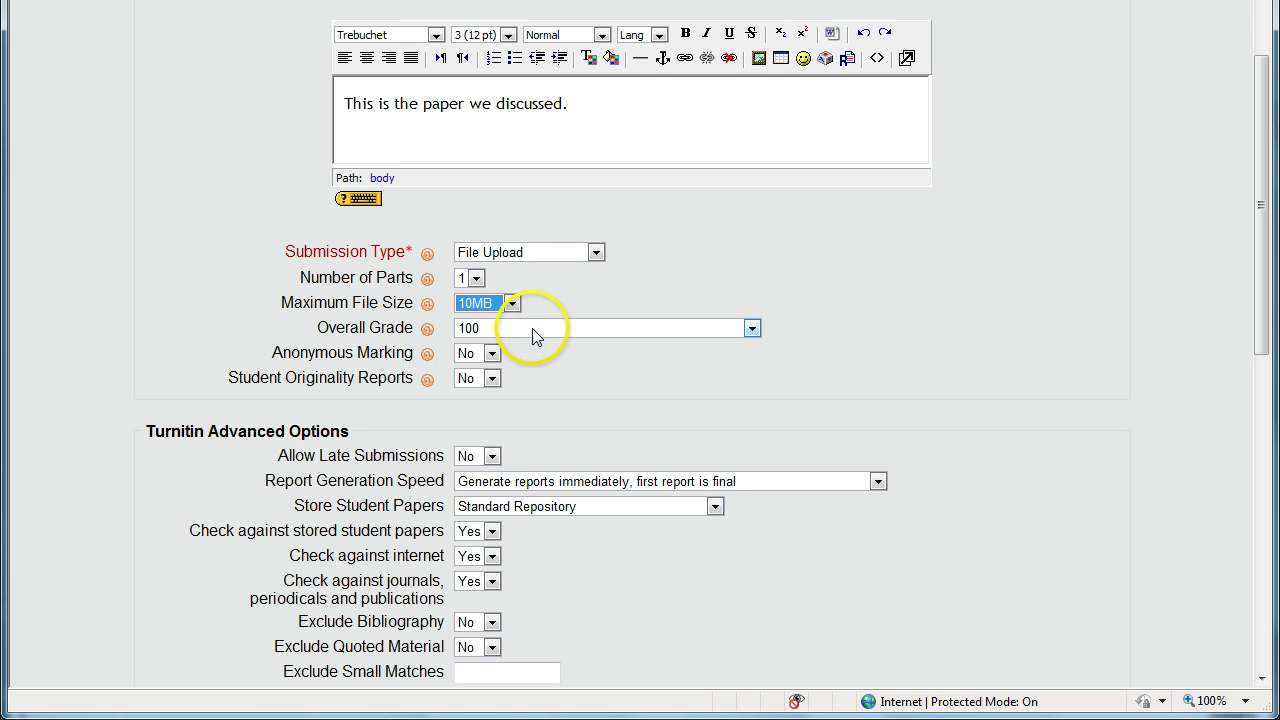
- Review the available choices for the overall grade and the student originality reports
click(752, 329)
click(753, 329)
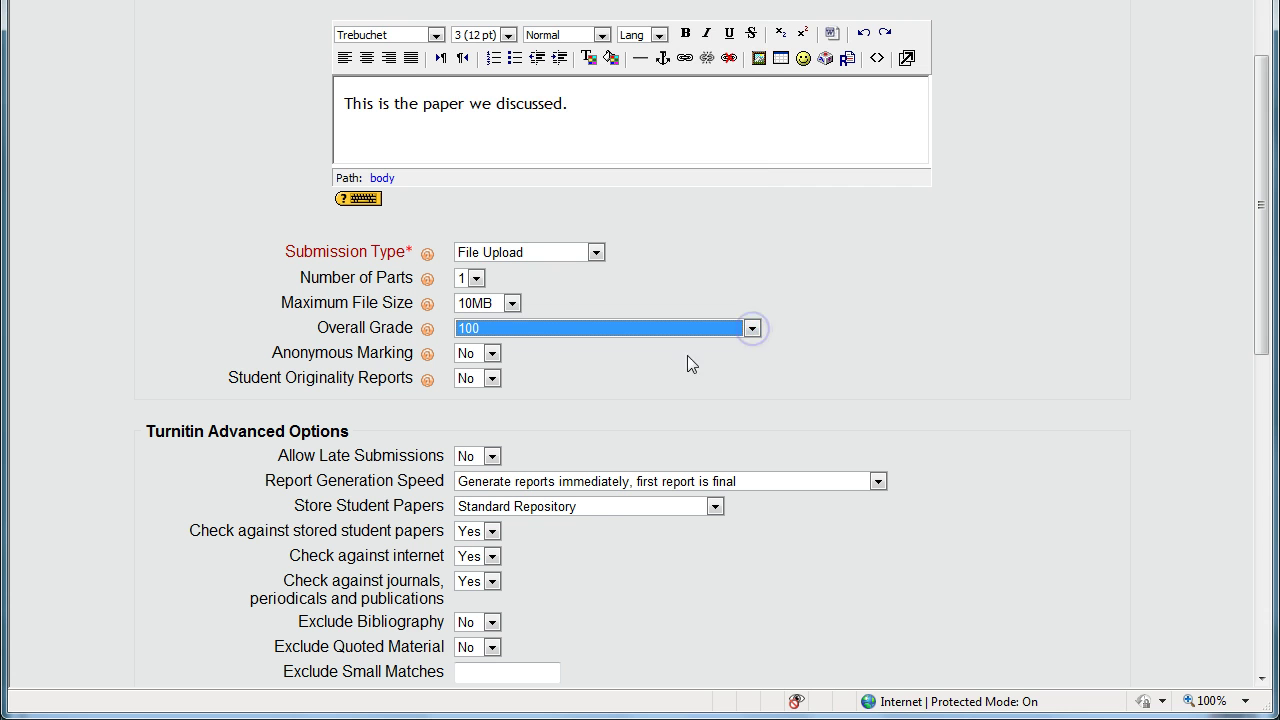
click(492, 379)
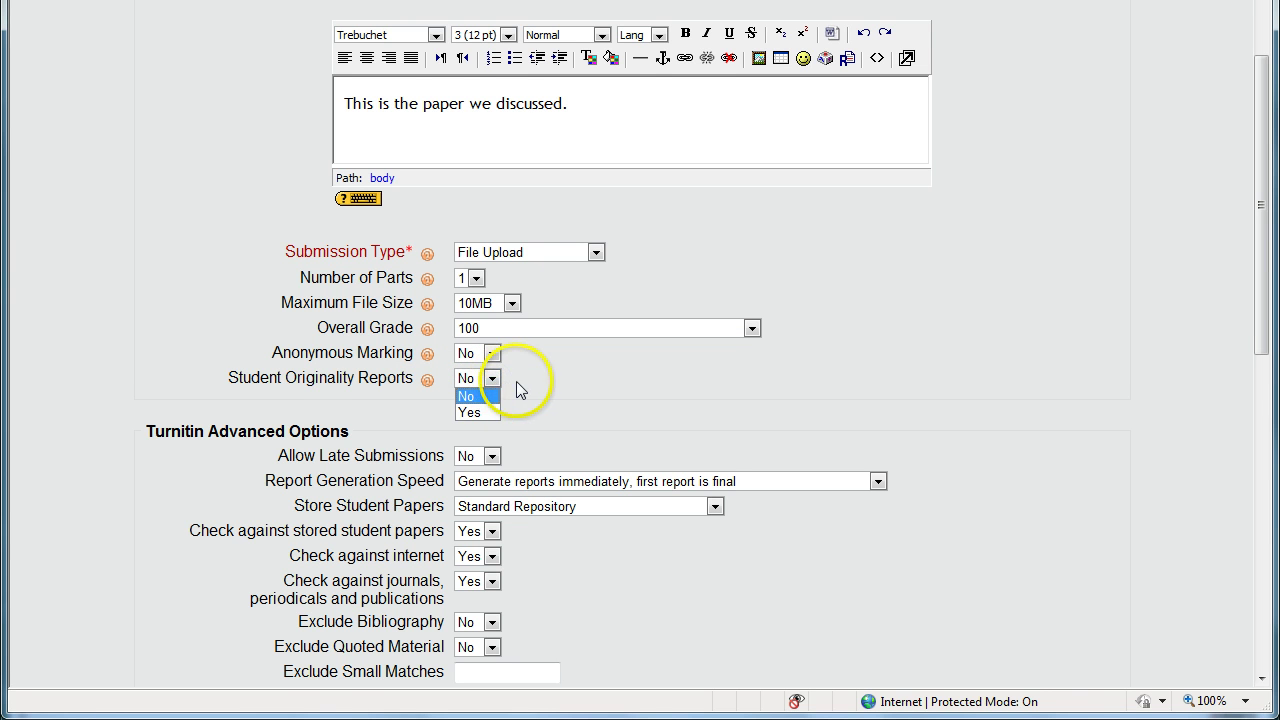
click(516, 381)
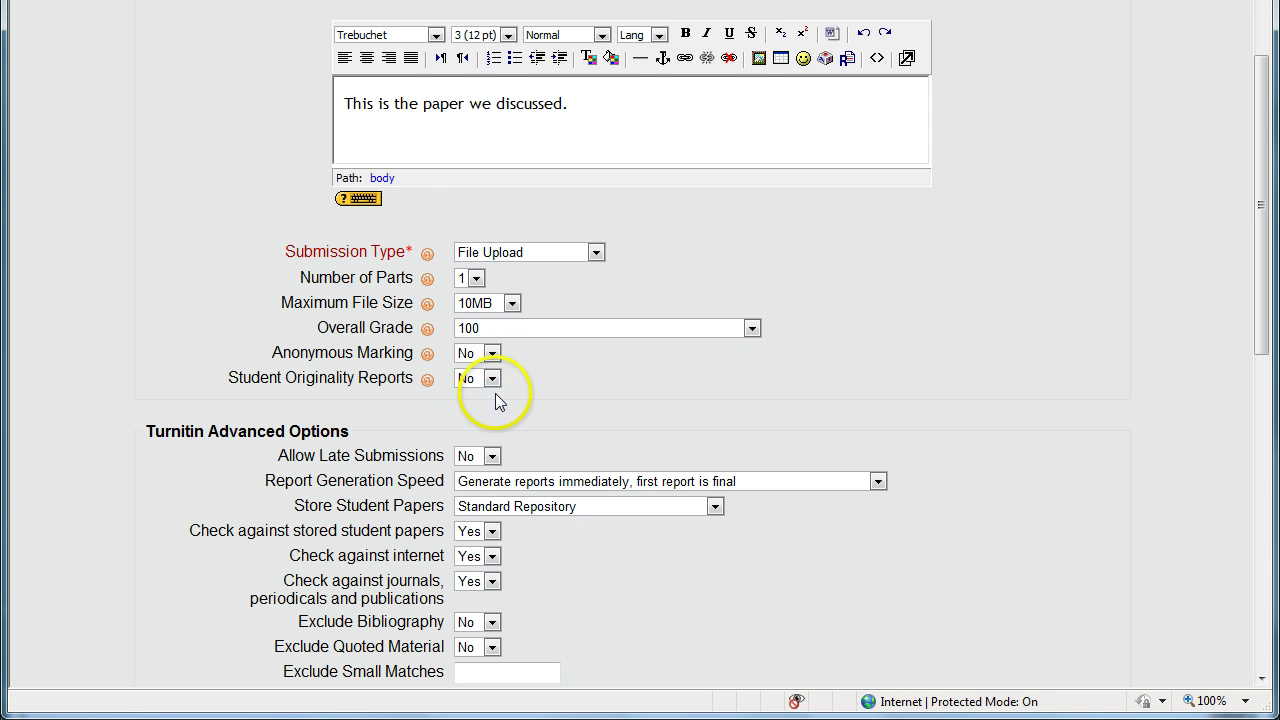
- Allow late submissions and set report generation to immediate, with reports that can be overwritten until the due date
scroll(521, 411, down, 3)
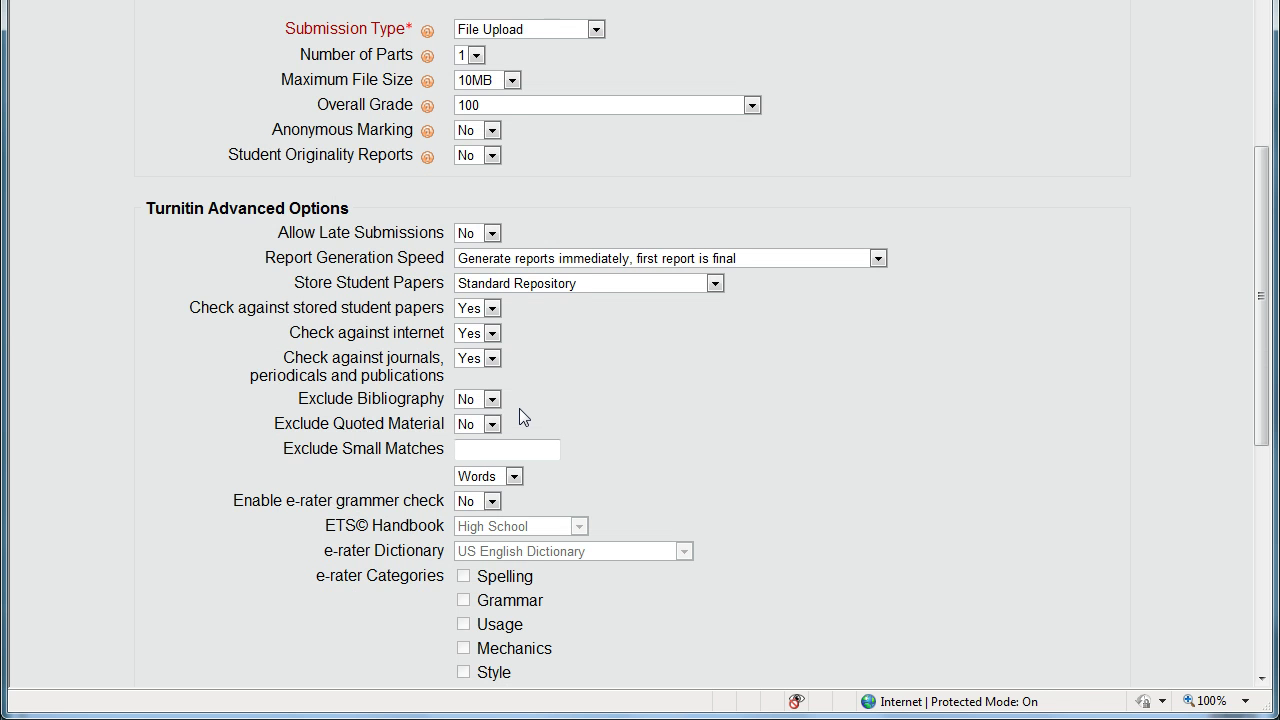
scroll(524, 412, down, 2)
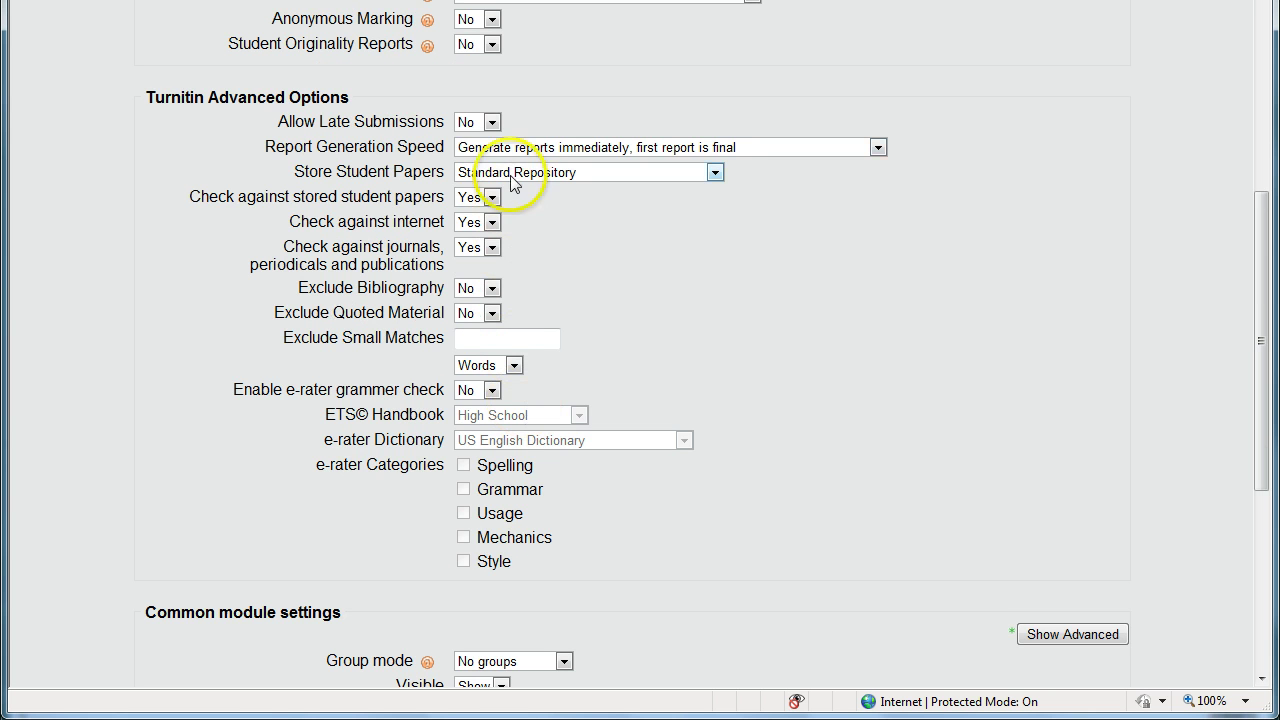
click(491, 122)
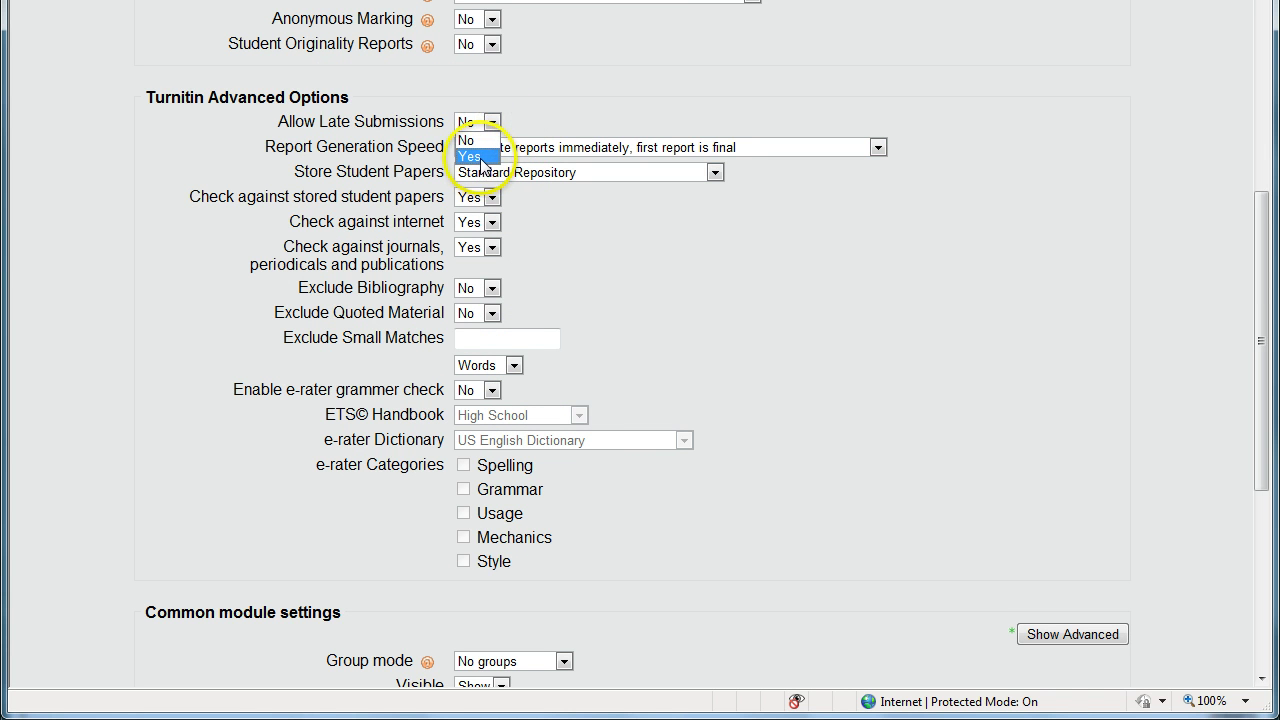
click(483, 158)
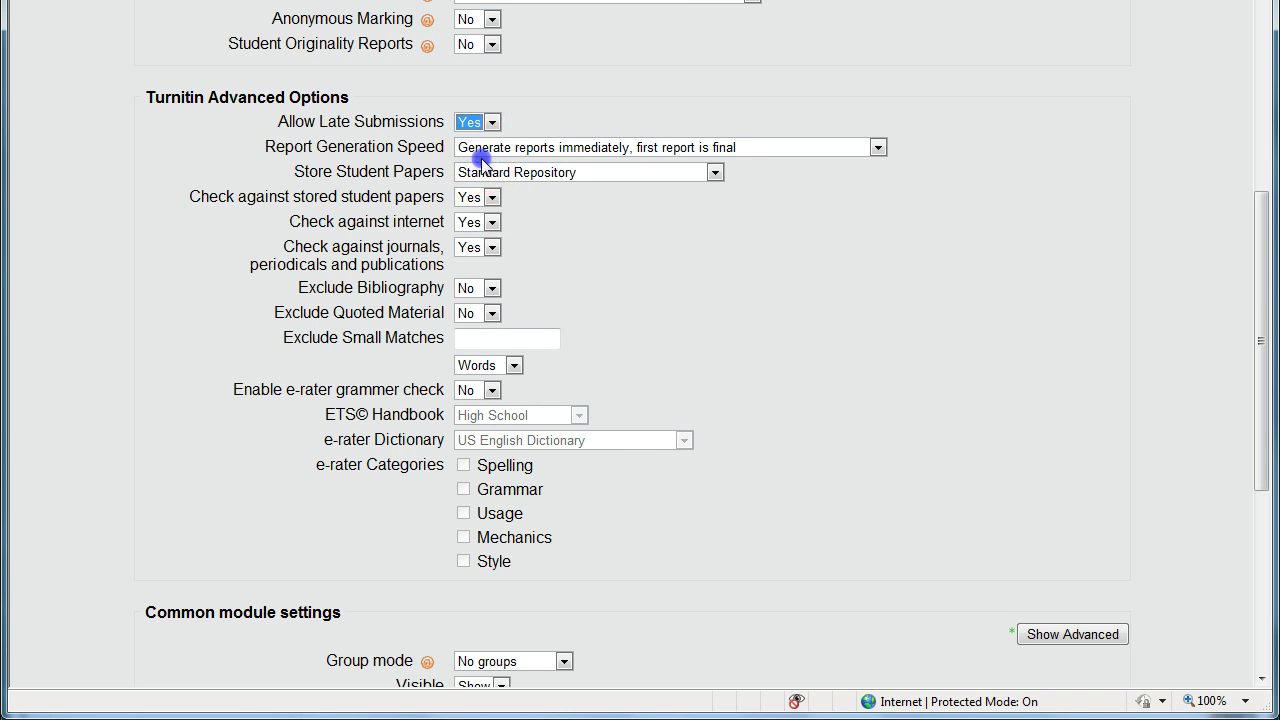
click(619, 124)
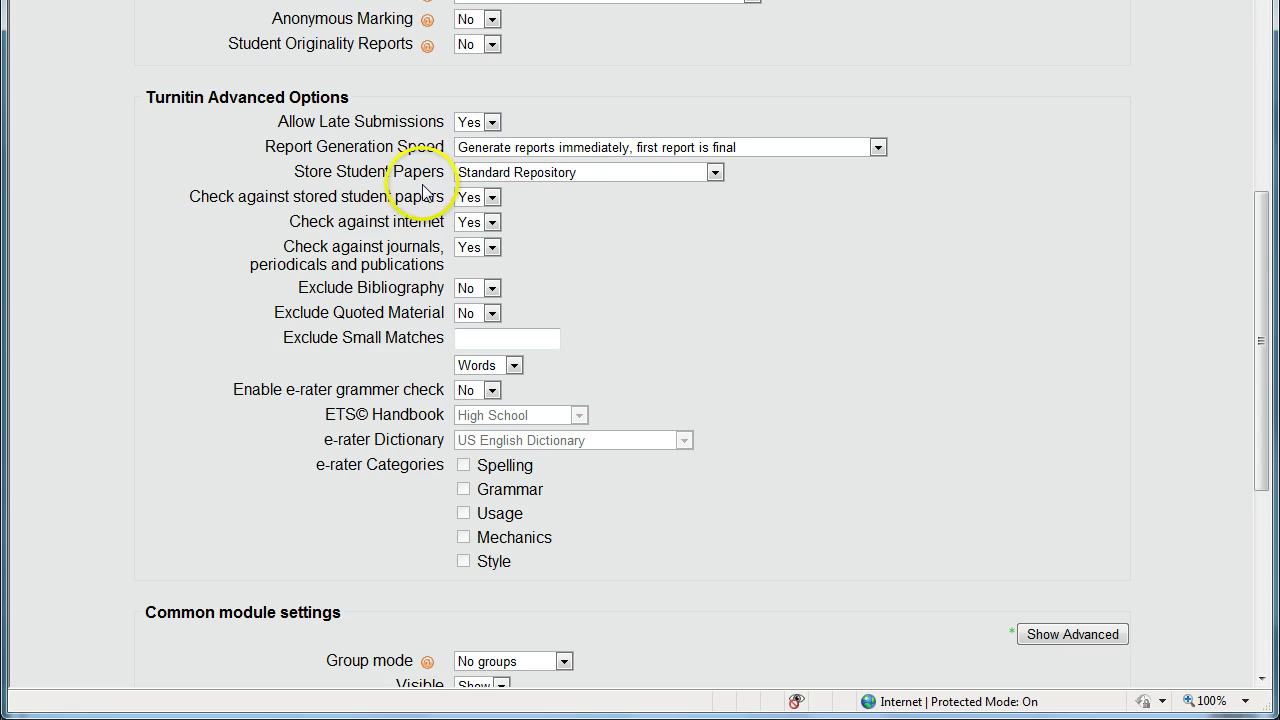
click(879, 148)
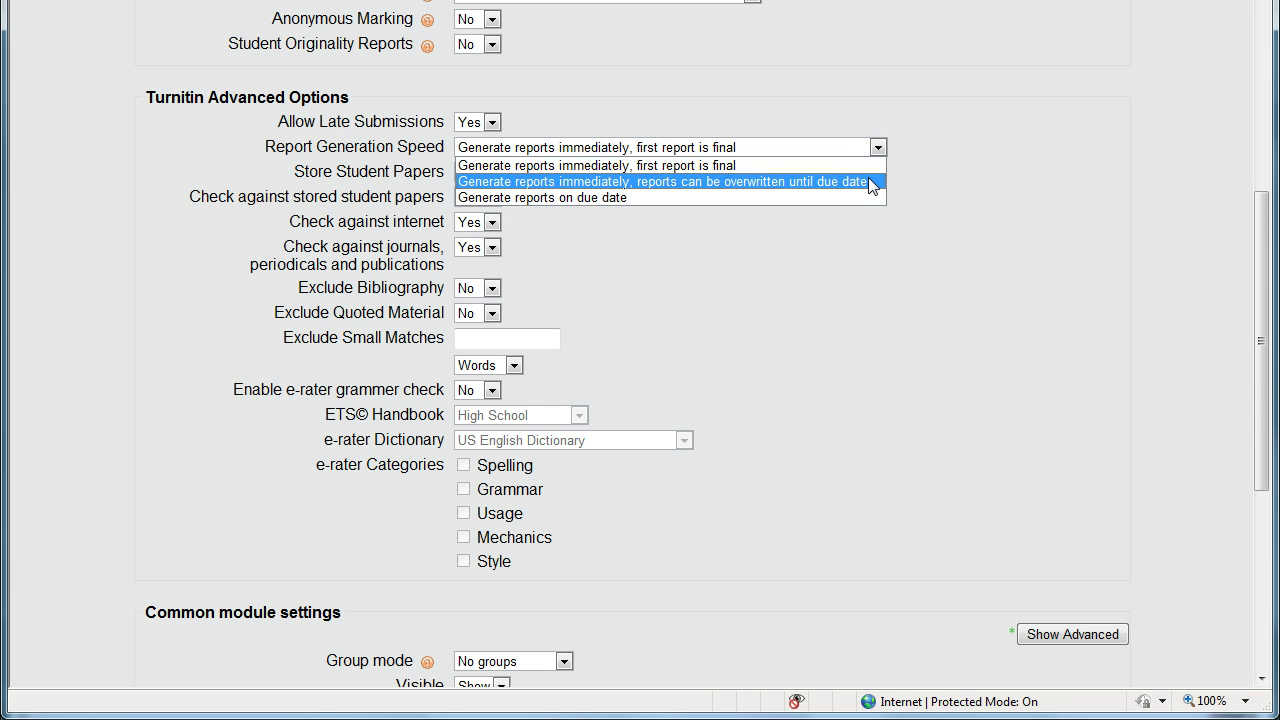
click(868, 182)
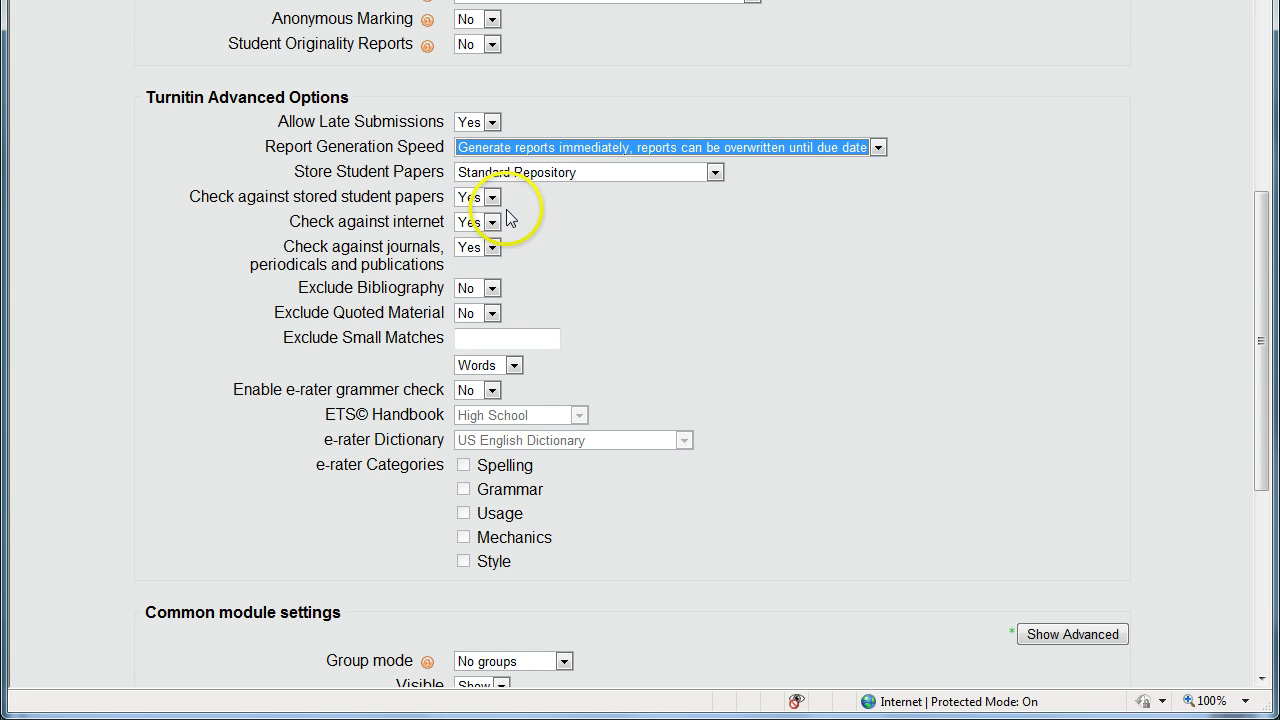
- Exclude the bibliography and quoted material from the assignment's originality check
click(492, 289)
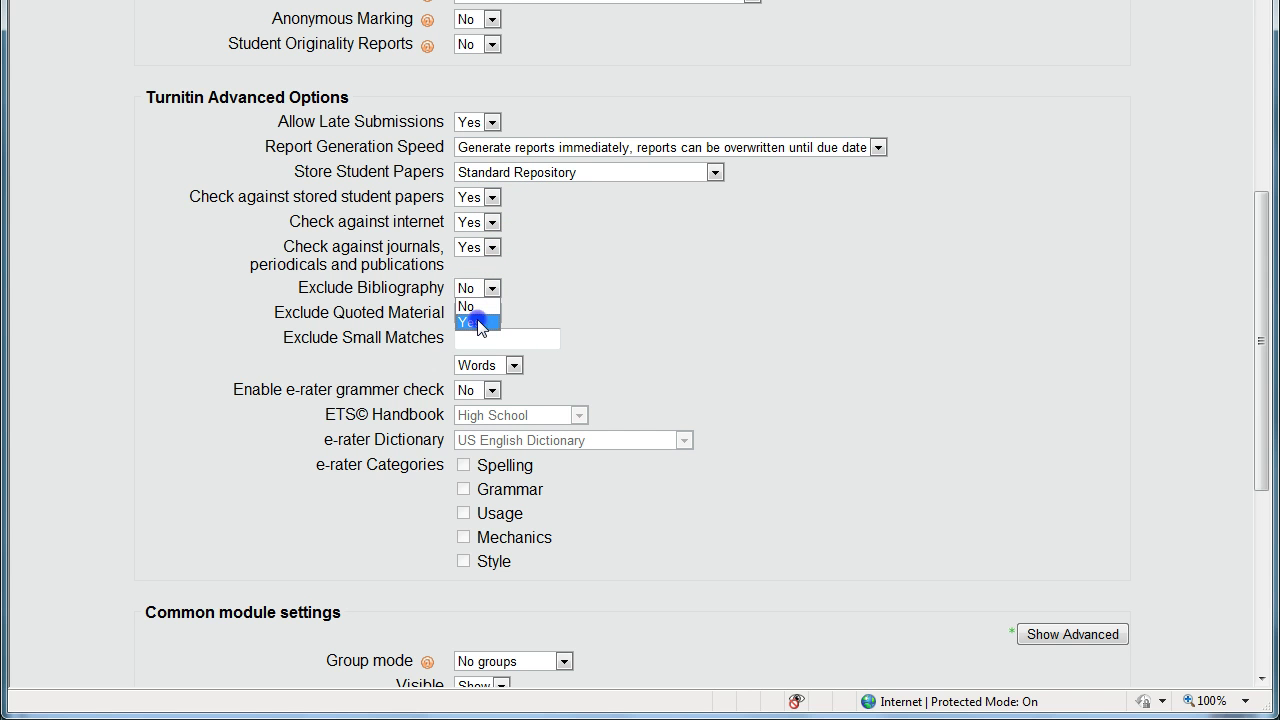
click(477, 323)
click(491, 315)
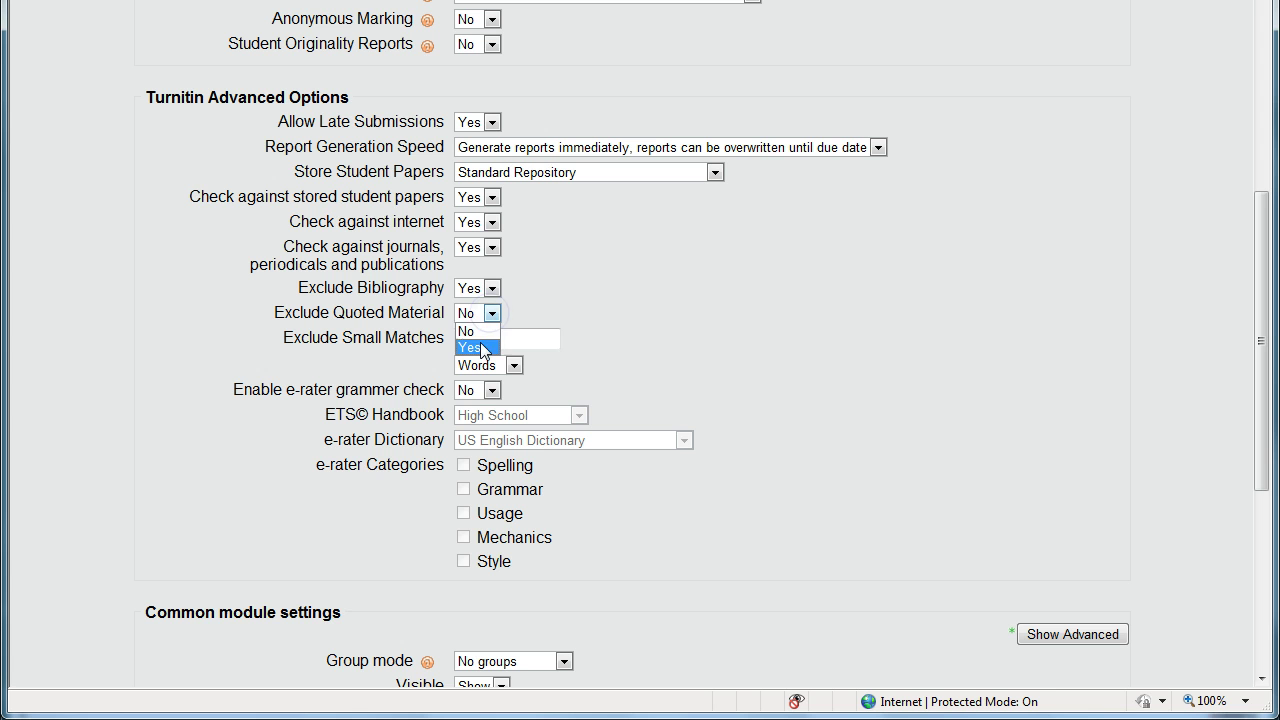
click(477, 347)
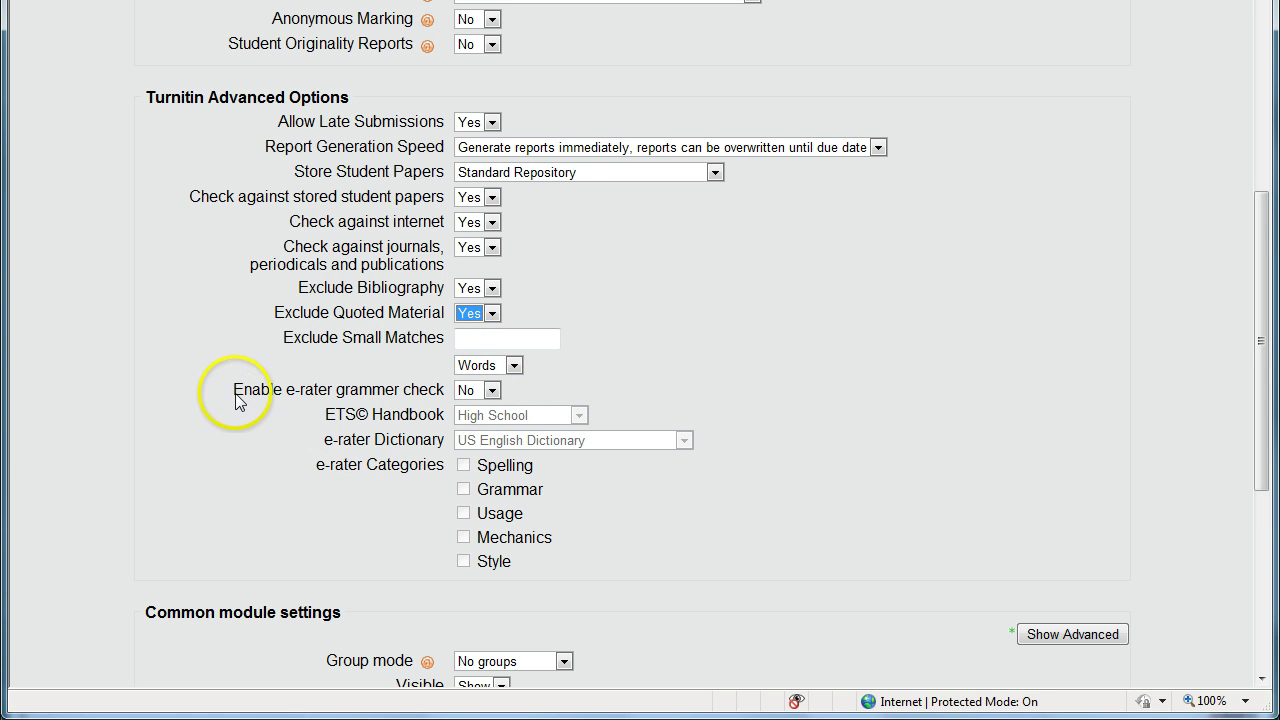
- Enable the e-rater grammar check and set its ETS Handbook to Advanced
click(492, 390)
click(474, 425)
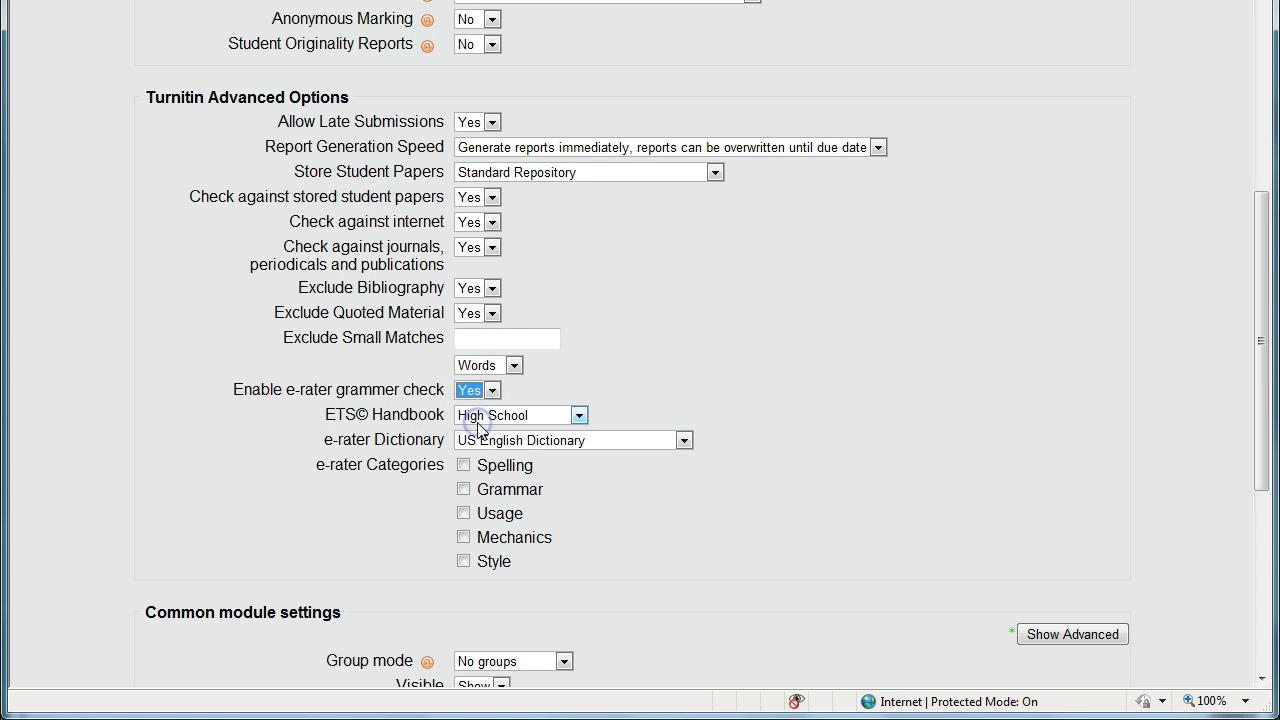
click(578, 416)
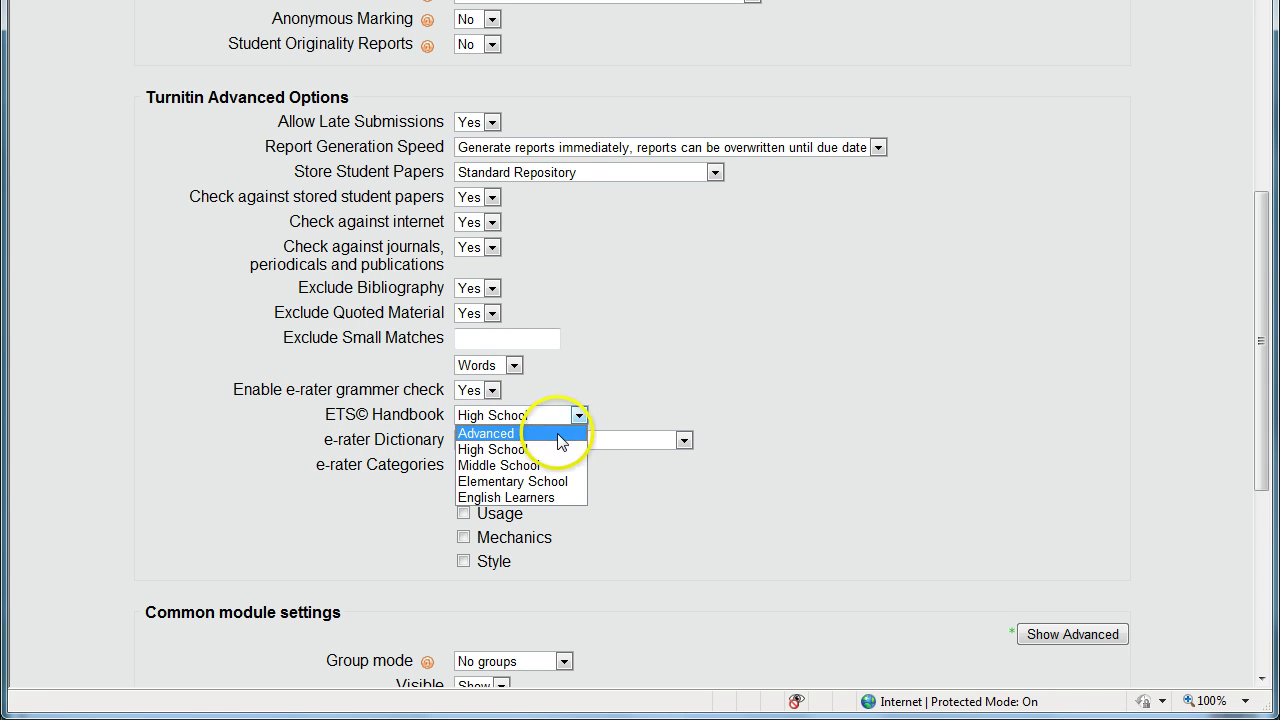
click(559, 434)
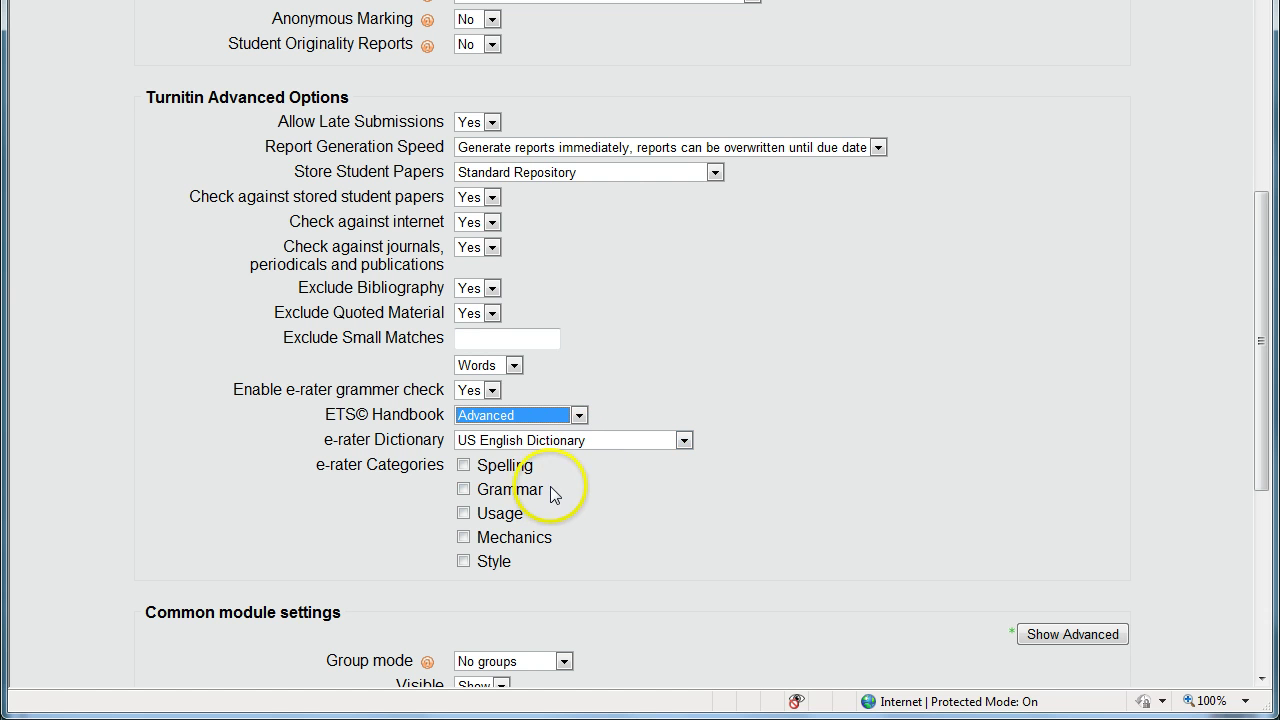
- Include the Spelling, Grammar, Usage, Mechanics and Style categories in the e-rater check
click(465, 468)
click(464, 490)
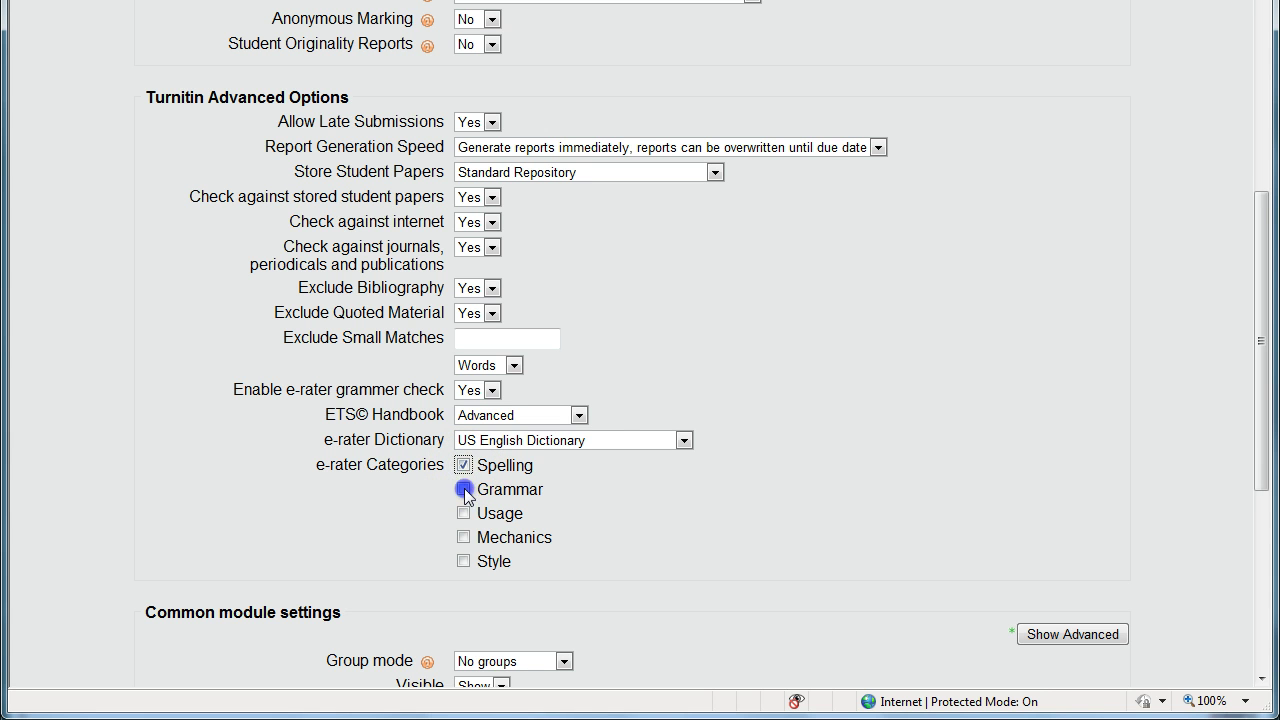
click(464, 513)
click(464, 537)
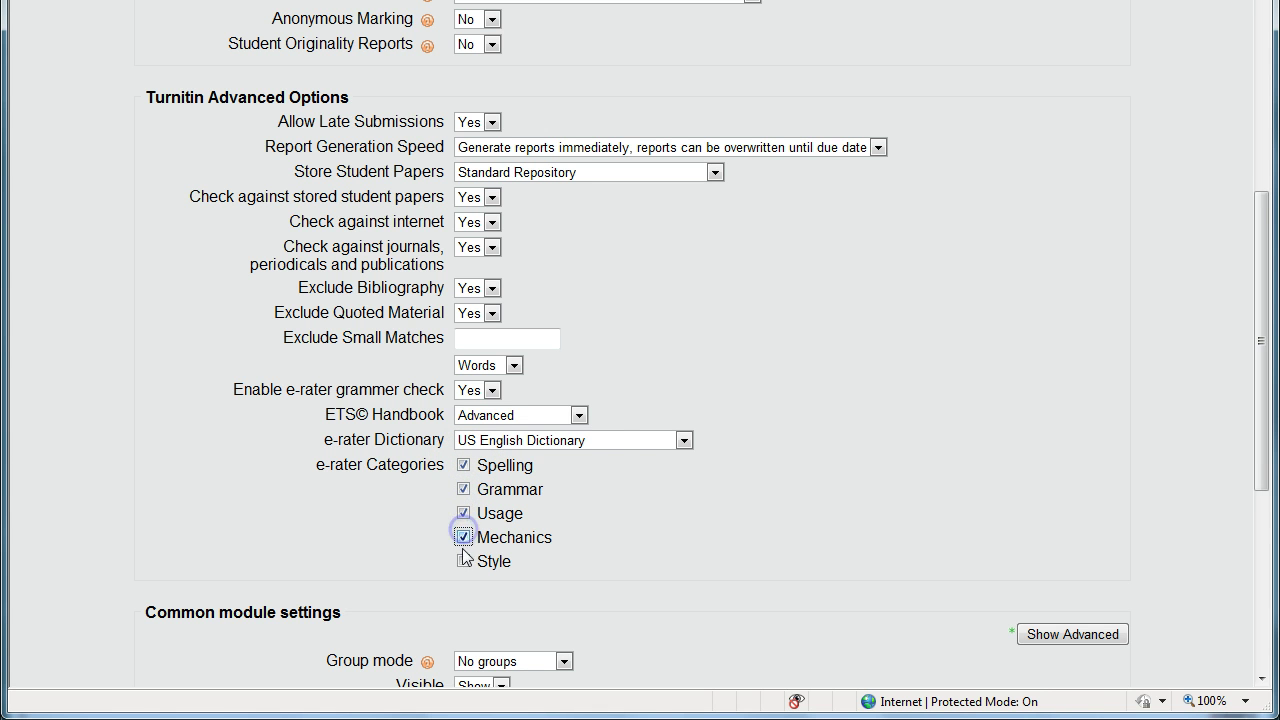
click(464, 561)
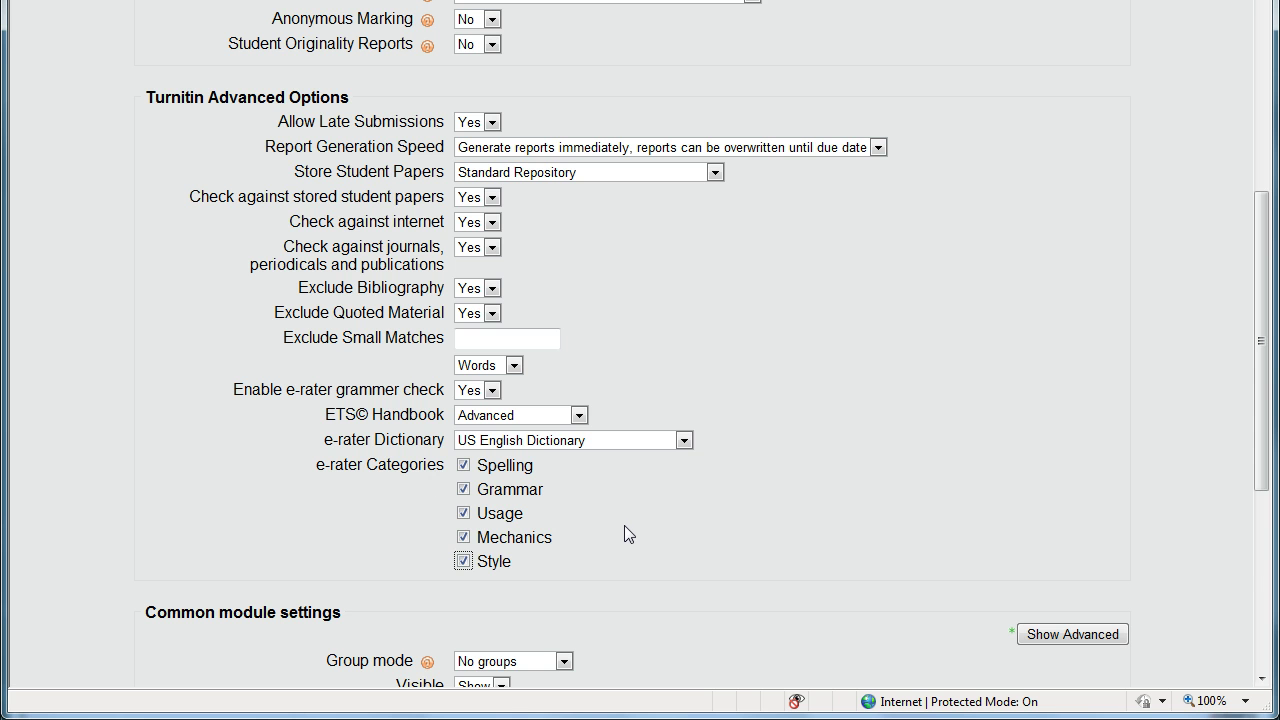
- Save the Turnitin assignment with the common module settings as they are and return to the course
scroll(680, 528, down, 3)
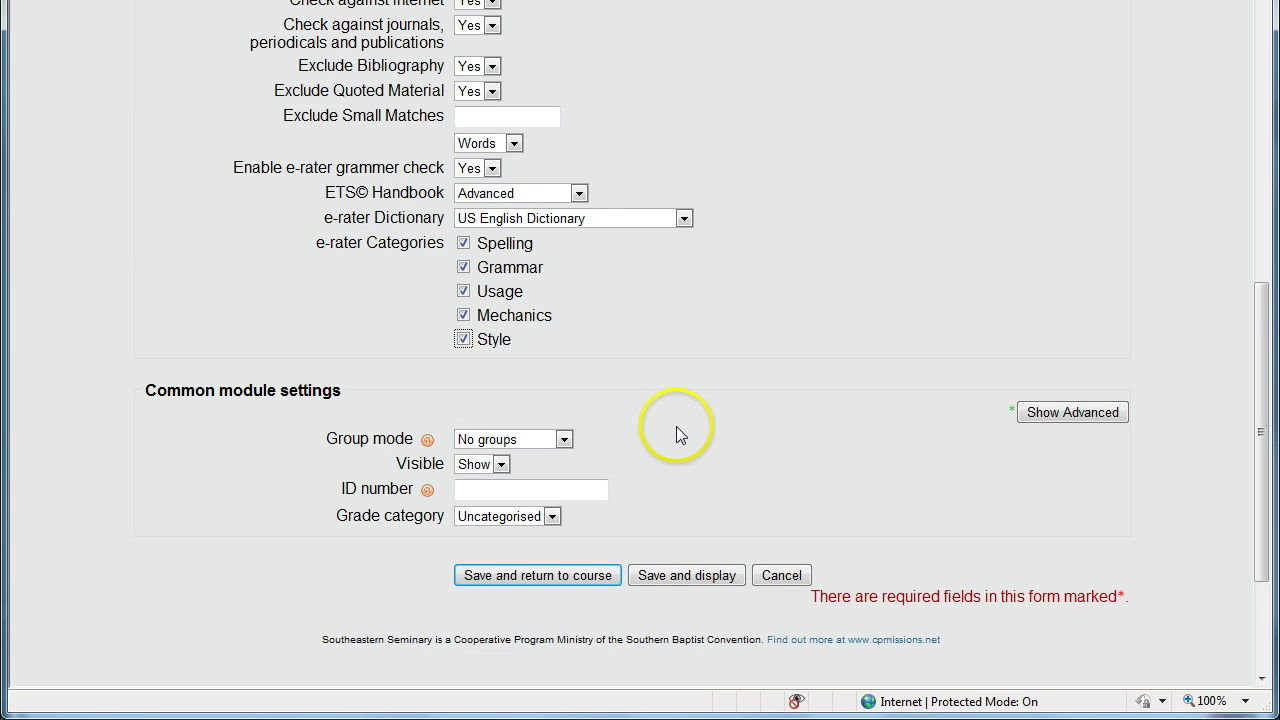
scroll(676, 424, down, 2)
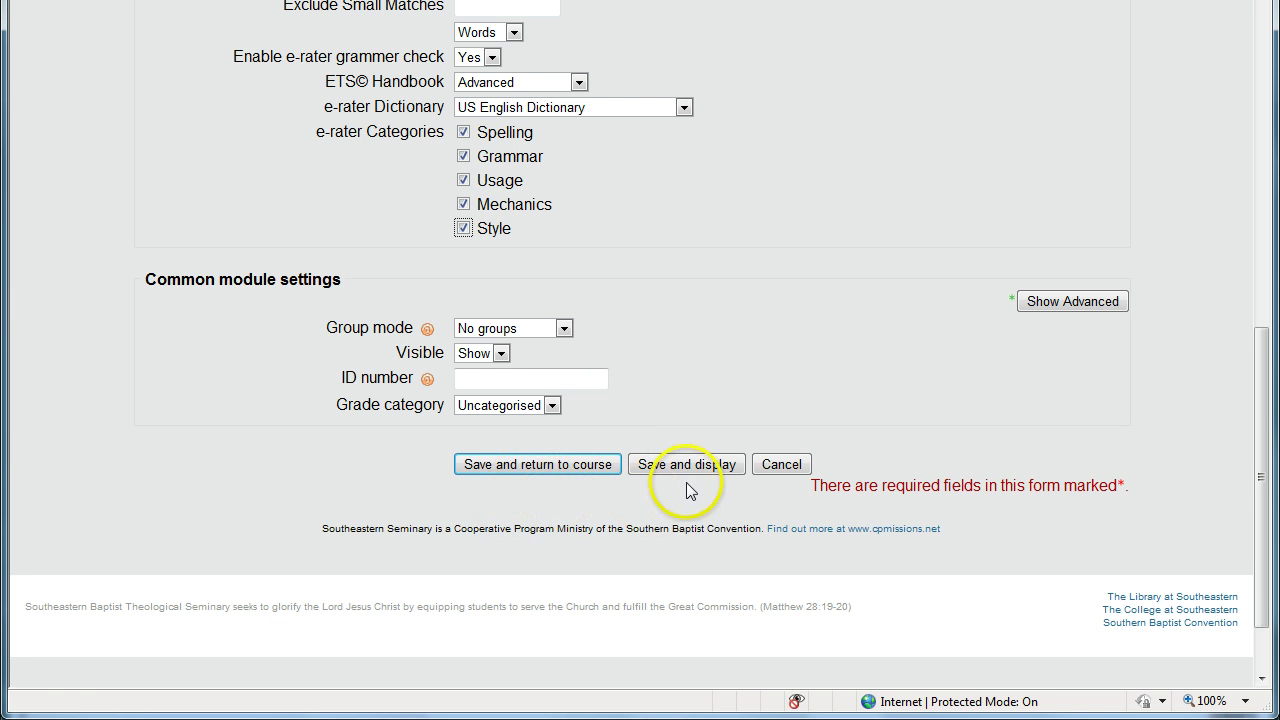
click(501, 467)
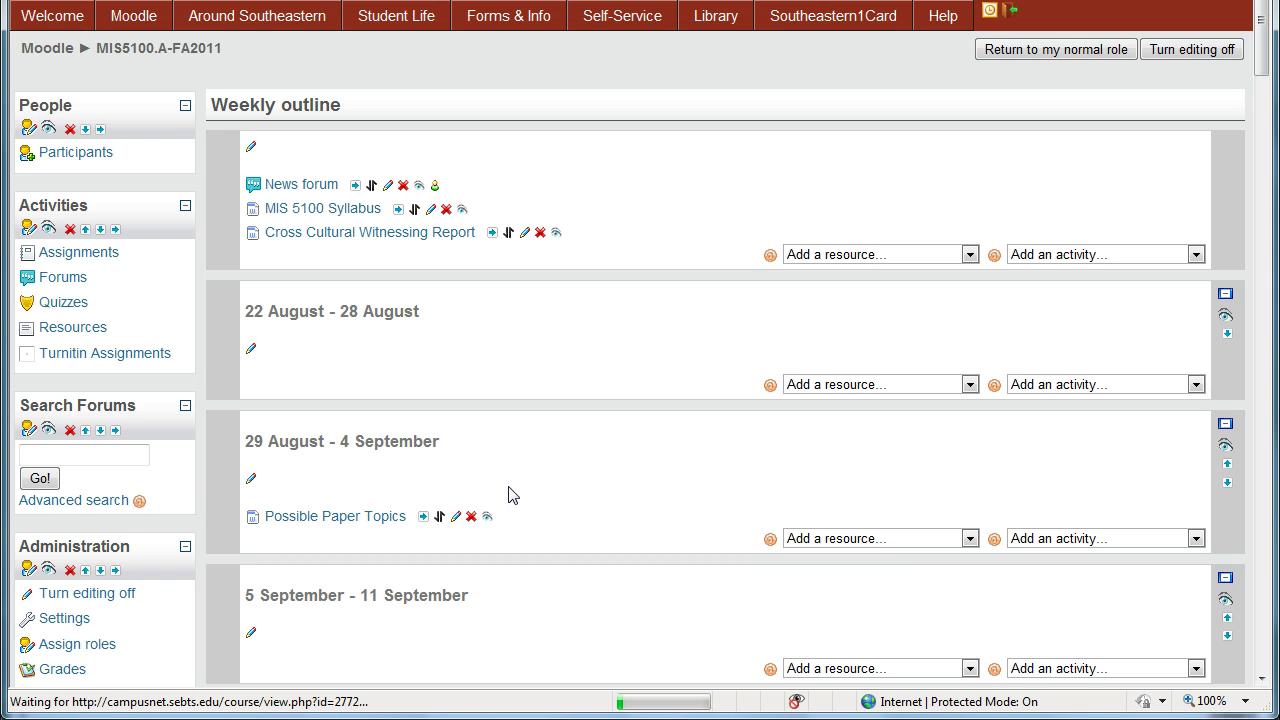
- Open the Final research paper assignment in the 12 December - 18 December week and view its summary
scroll(520, 494, down, 10)
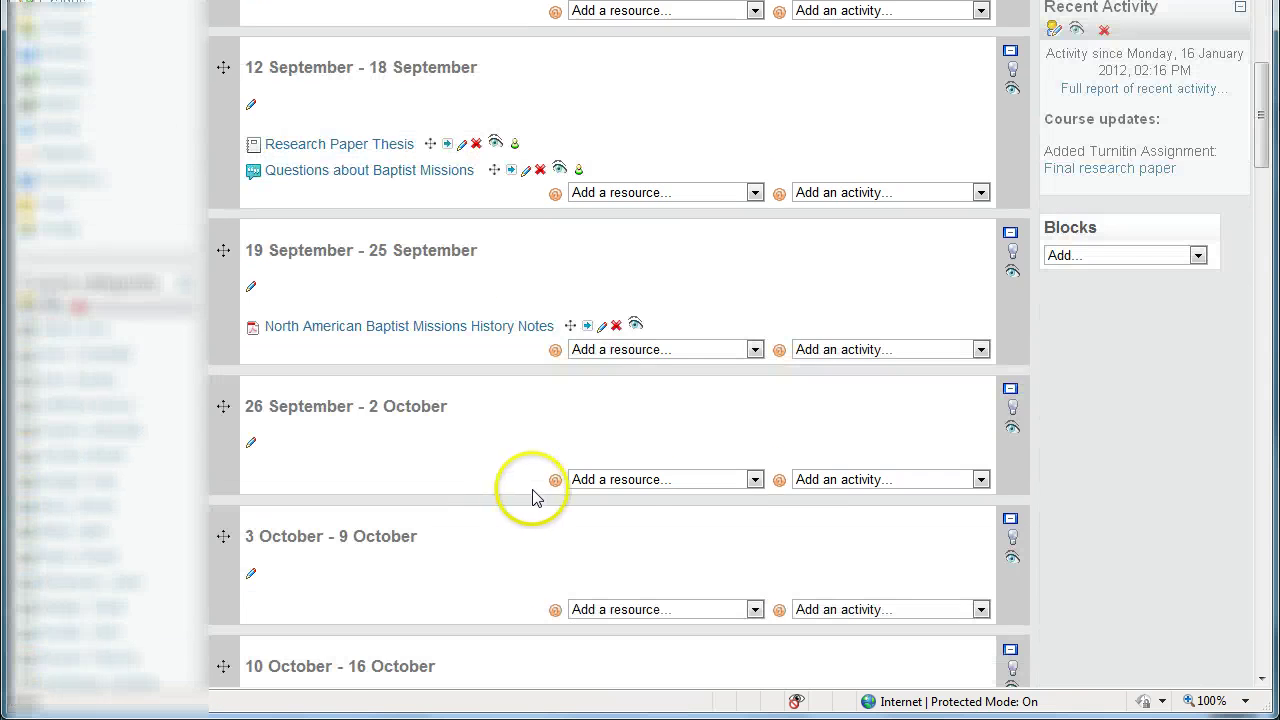
scroll(533, 497, down, 15)
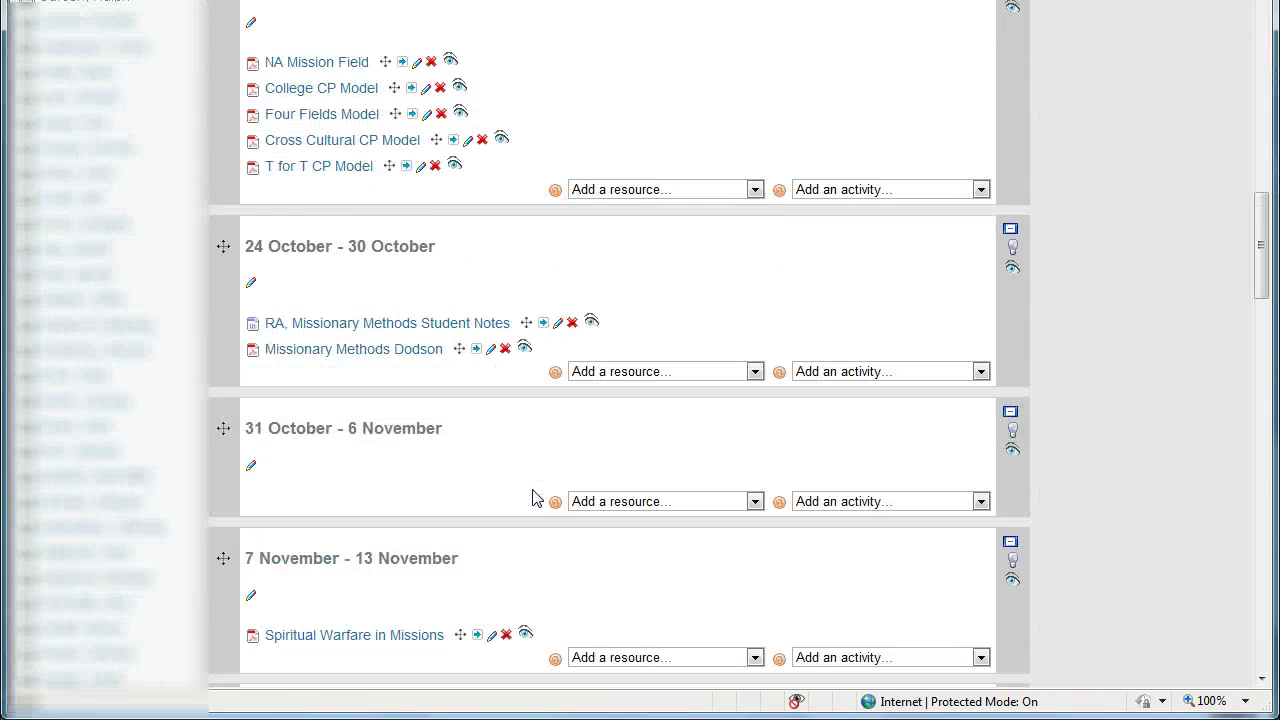
scroll(533, 497, down, 3)
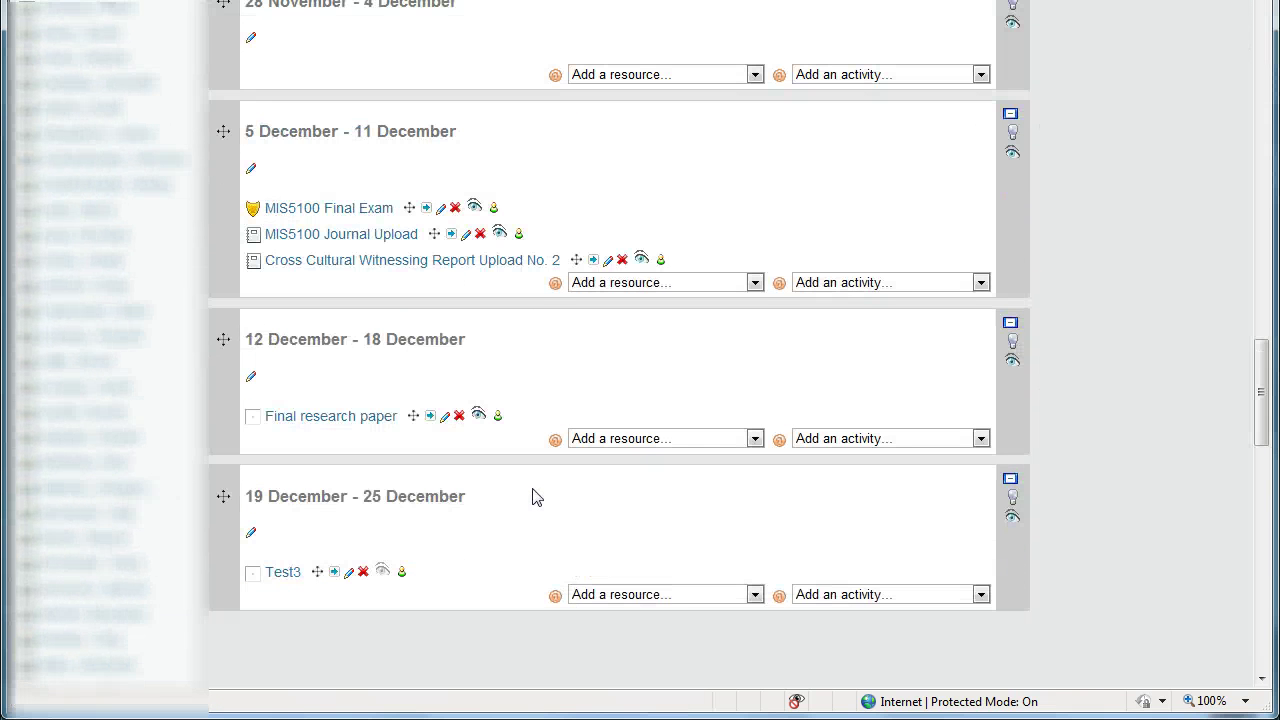
click(313, 430)
click(333, 420)
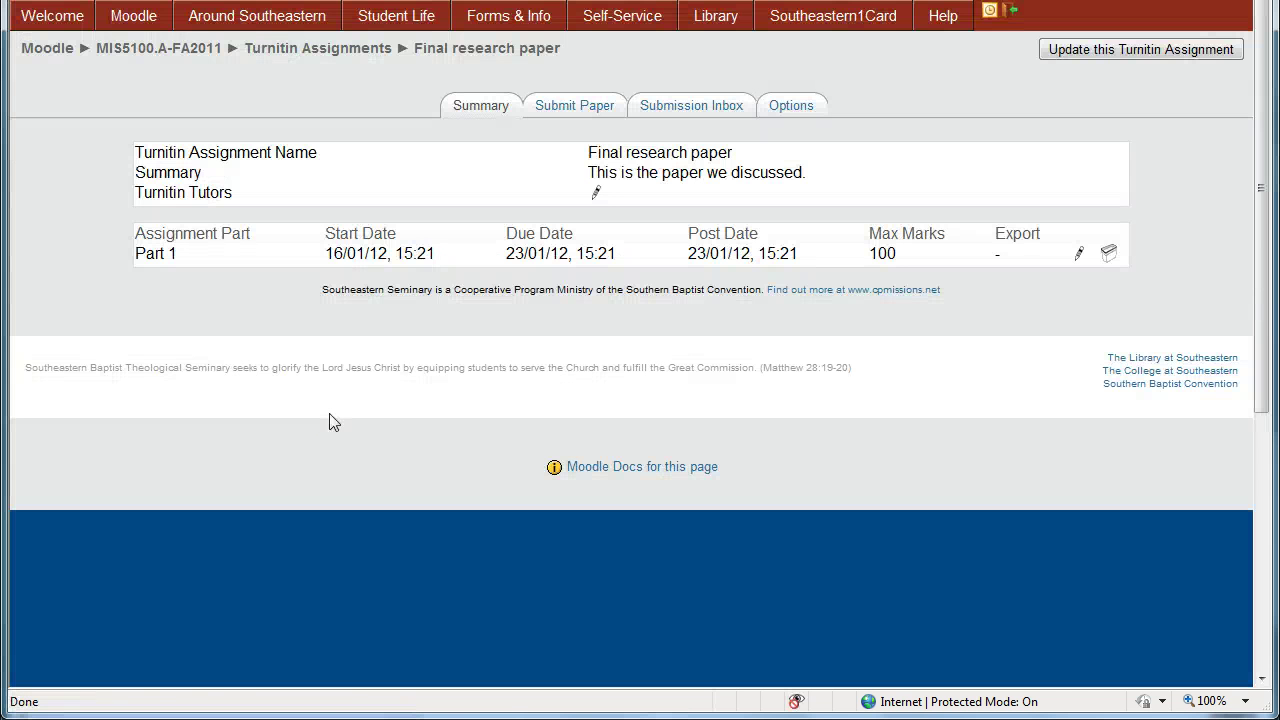
click(464, 118)
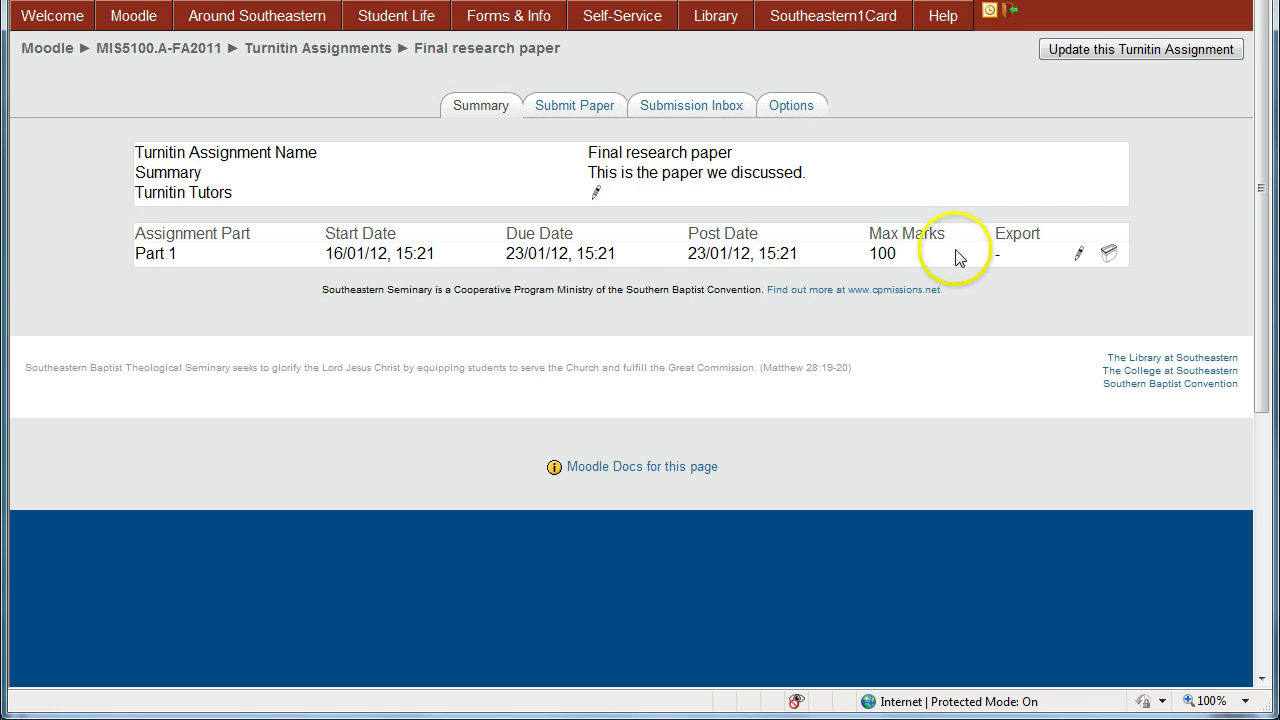
click(482, 108)
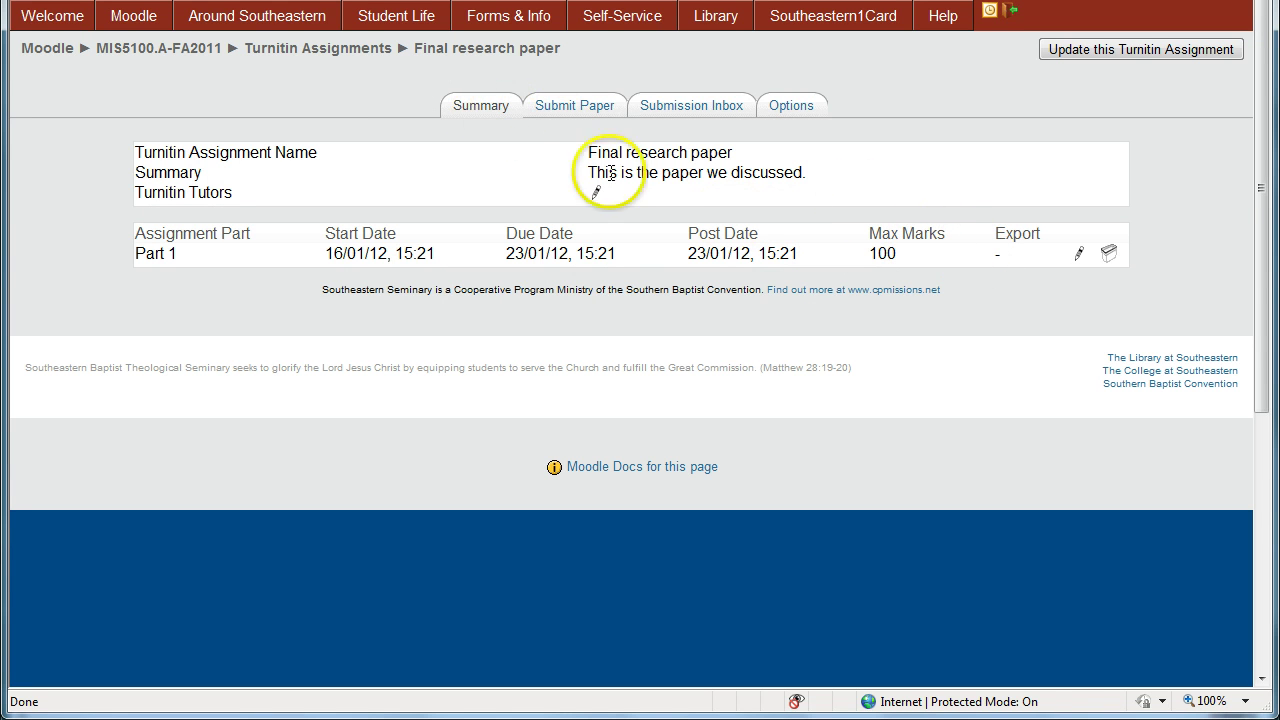
- Open the dates and maximum marks of assignment Part 1 for editing and submit the form
click(1079, 257)
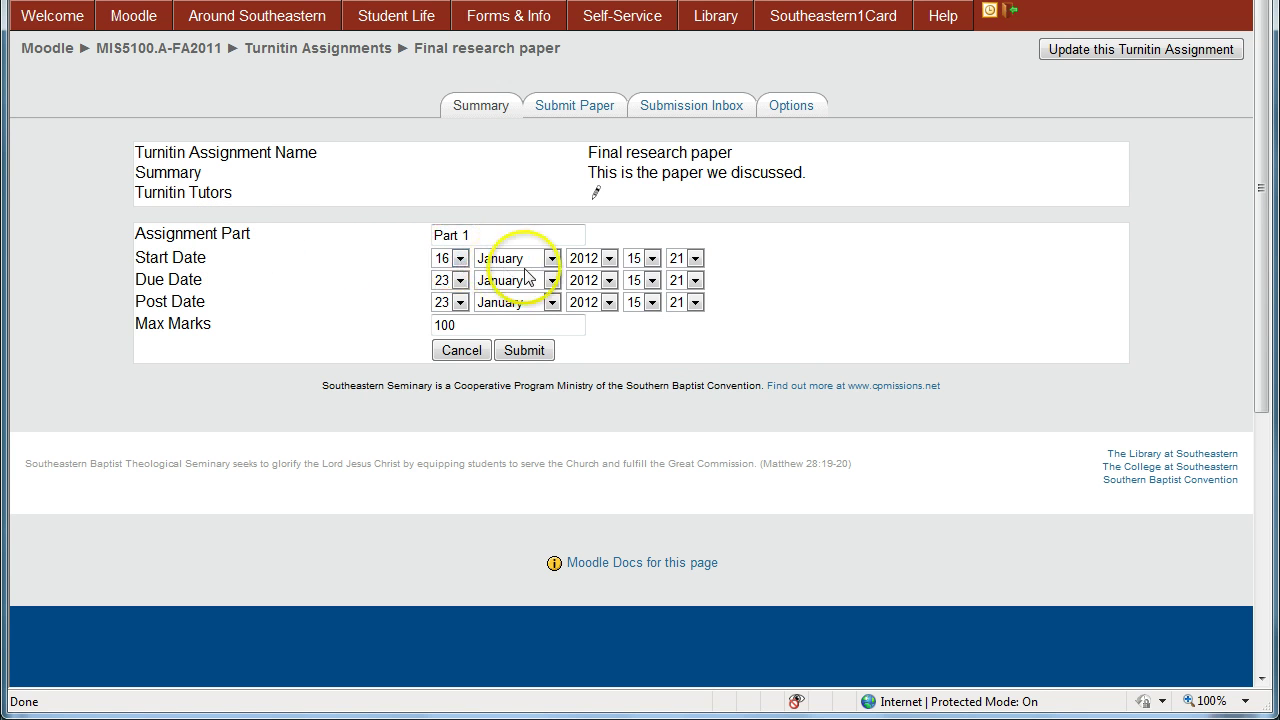
scroll(447, 305, down, 2)
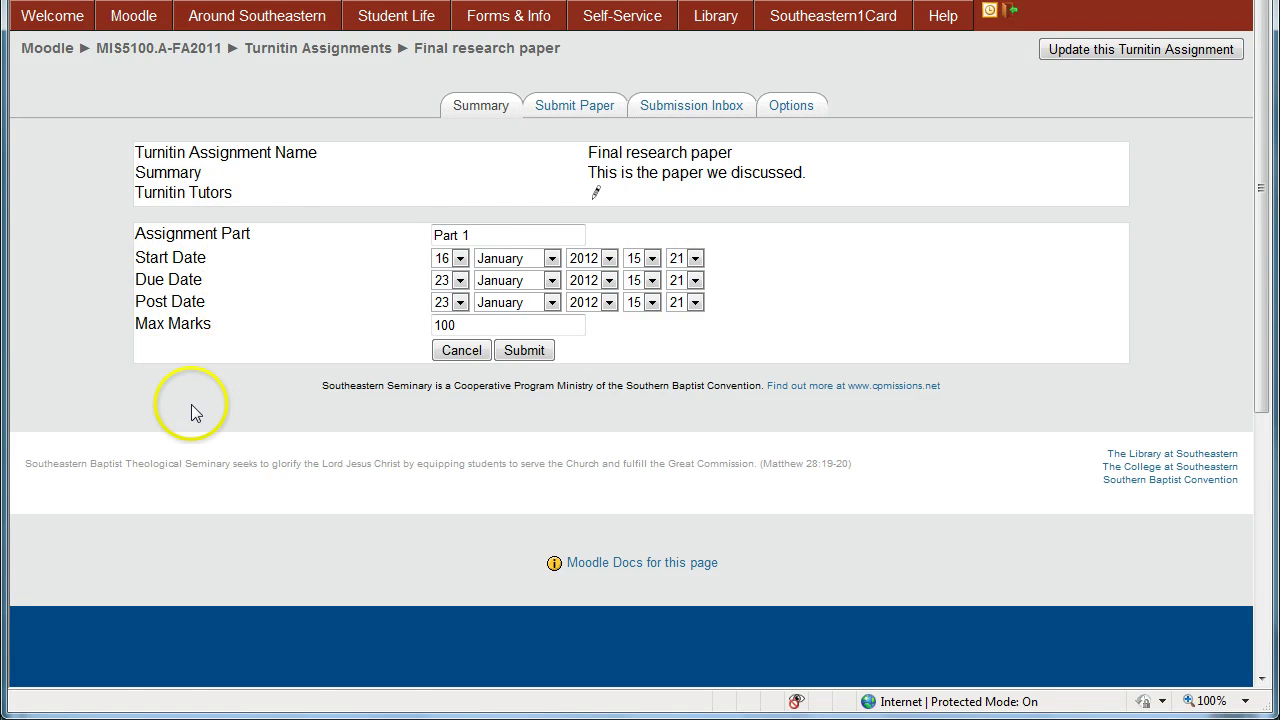
click(521, 352)
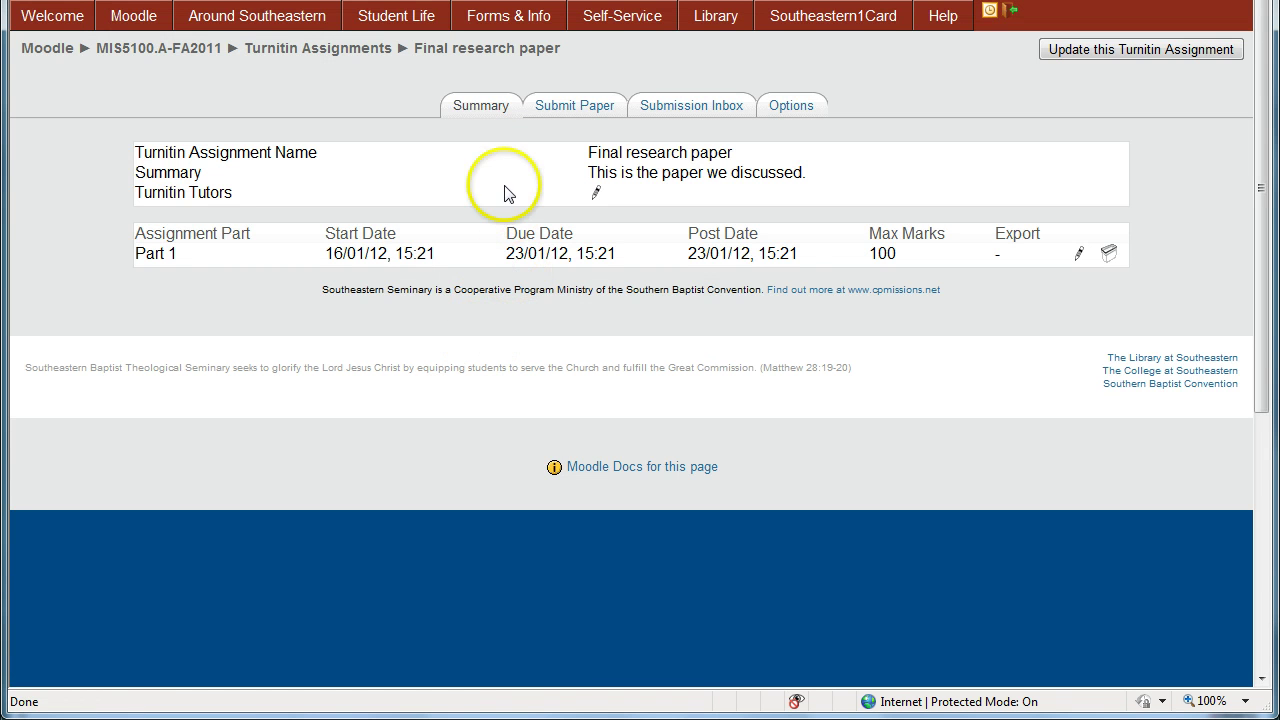
- Examine the assignment's paper submission form and its list of student names
click(567, 112)
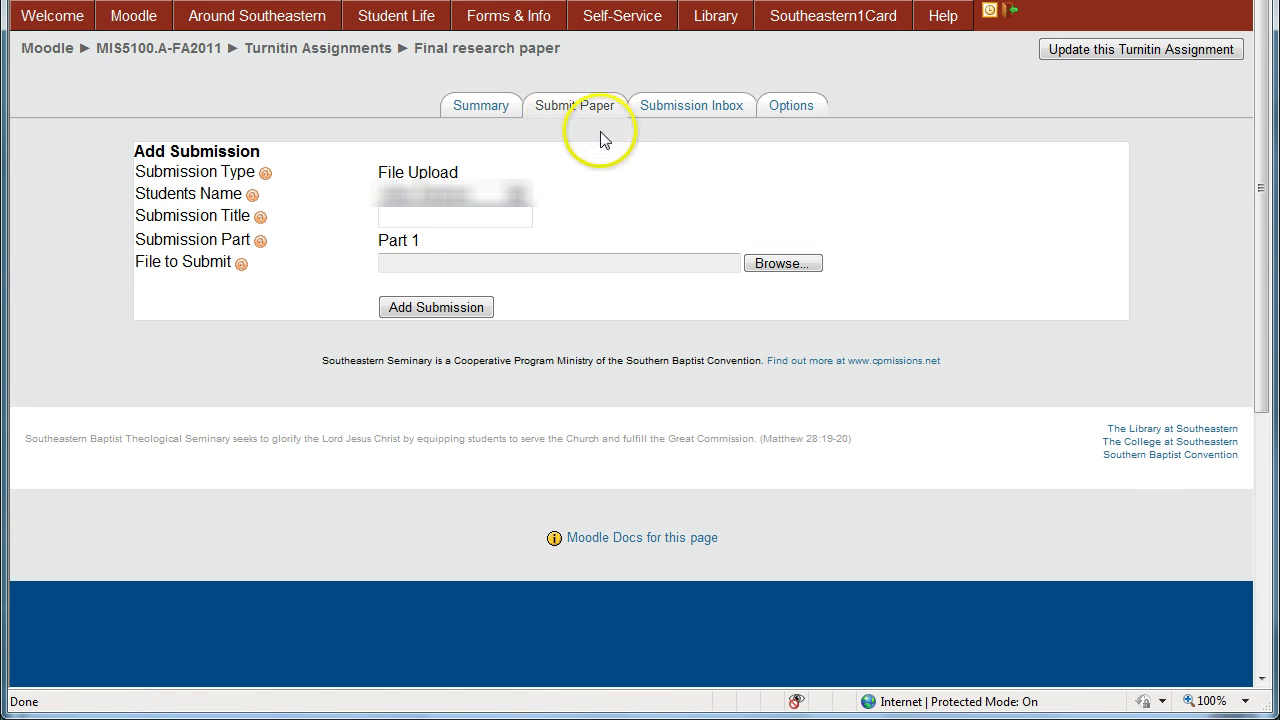
click(515, 197)
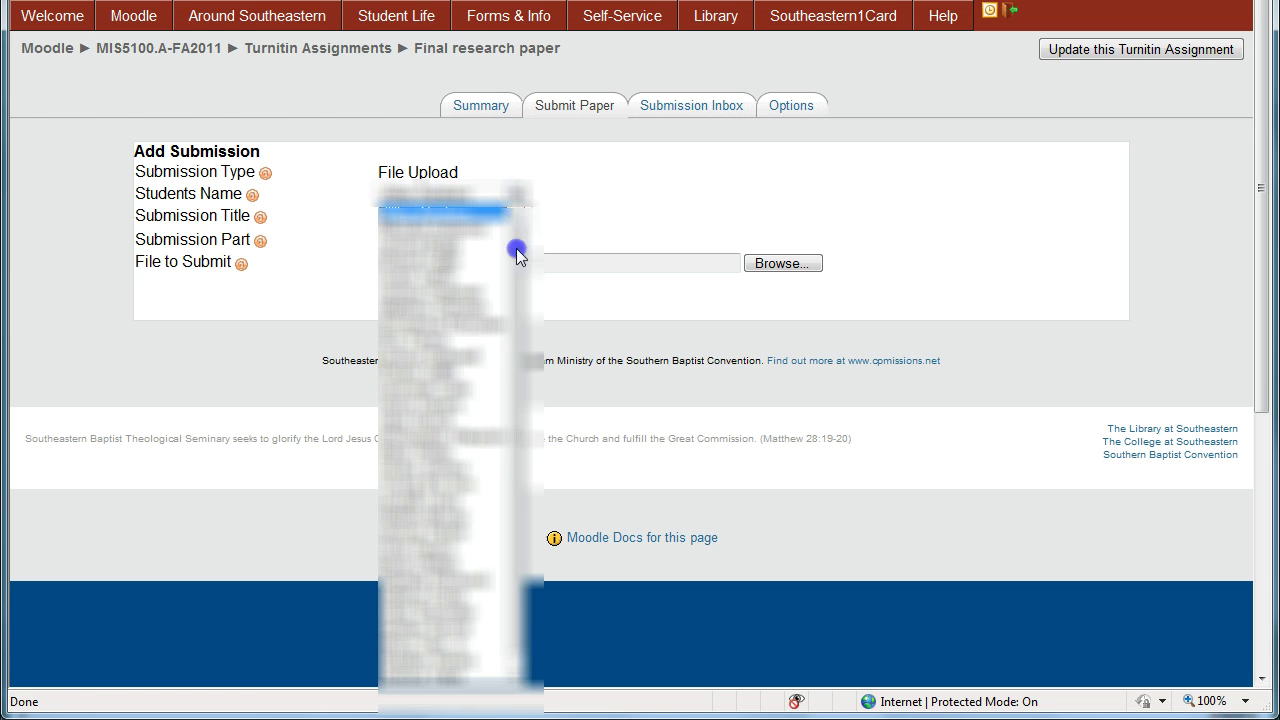
drag(516, 250, 513, 206)
click(514, 188)
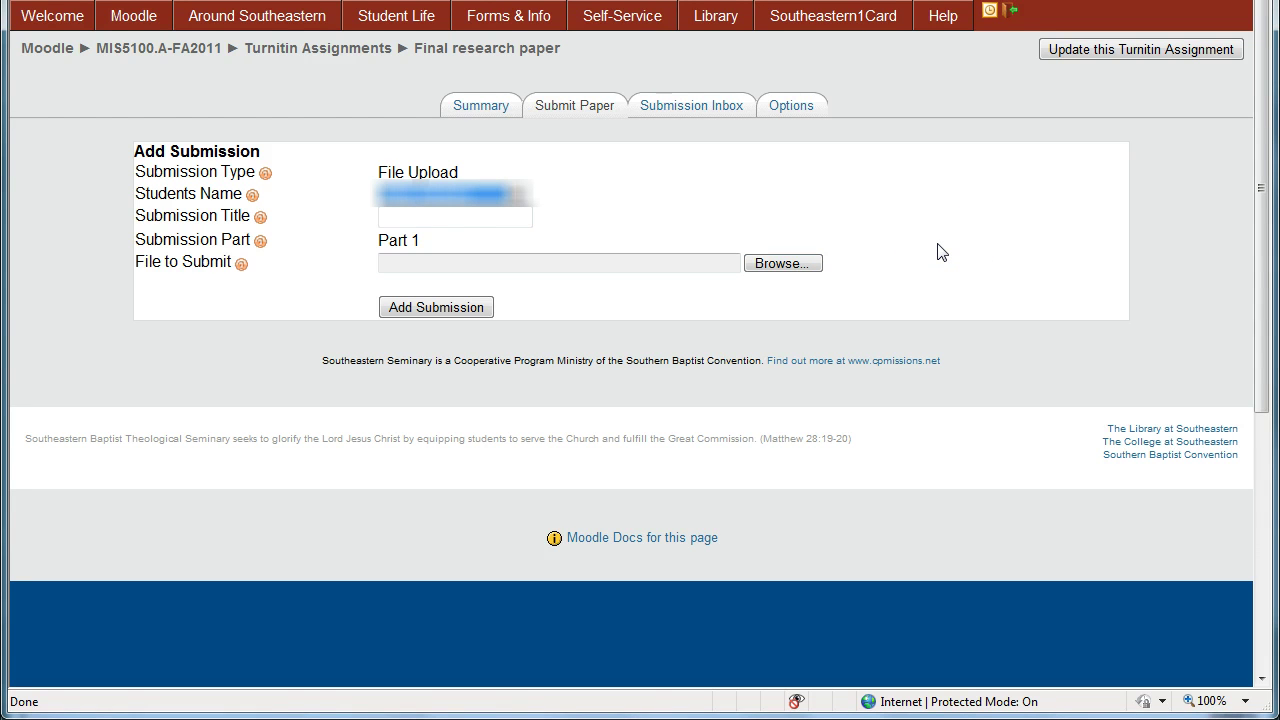
- Look through the students' entries in the assignment's submission inbox
click(676, 108)
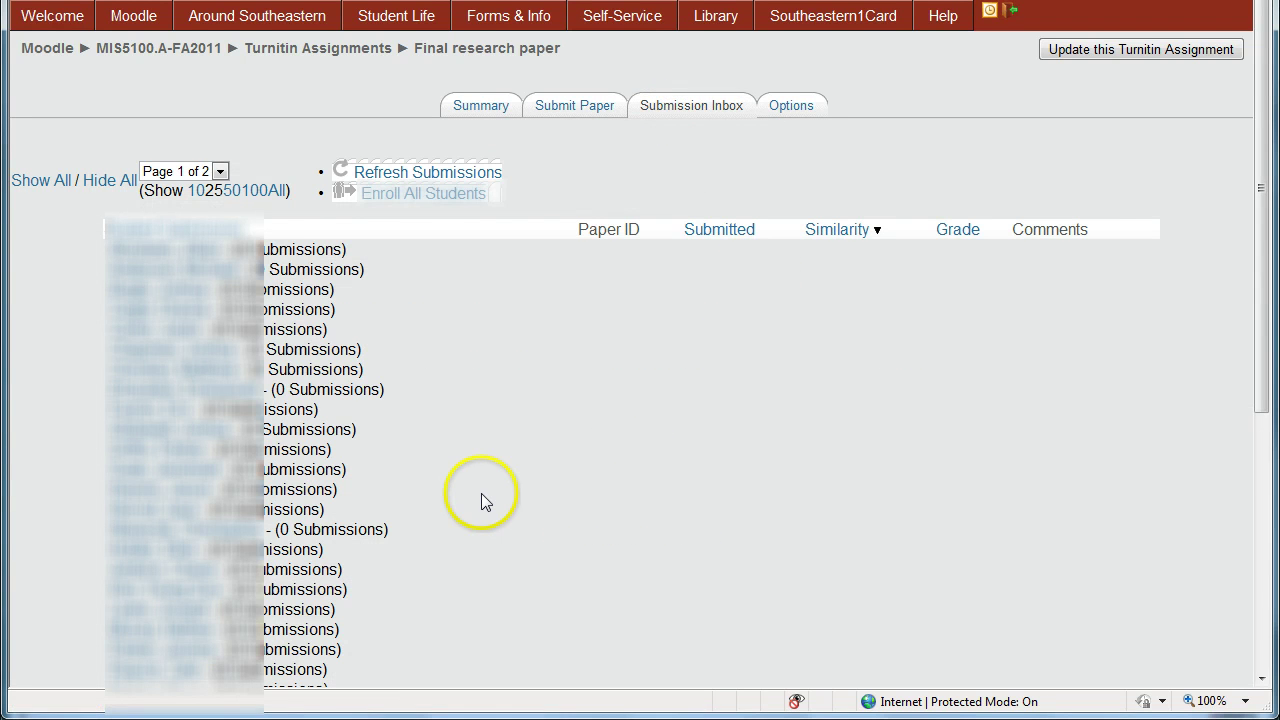
scroll(419, 331, down, 3)
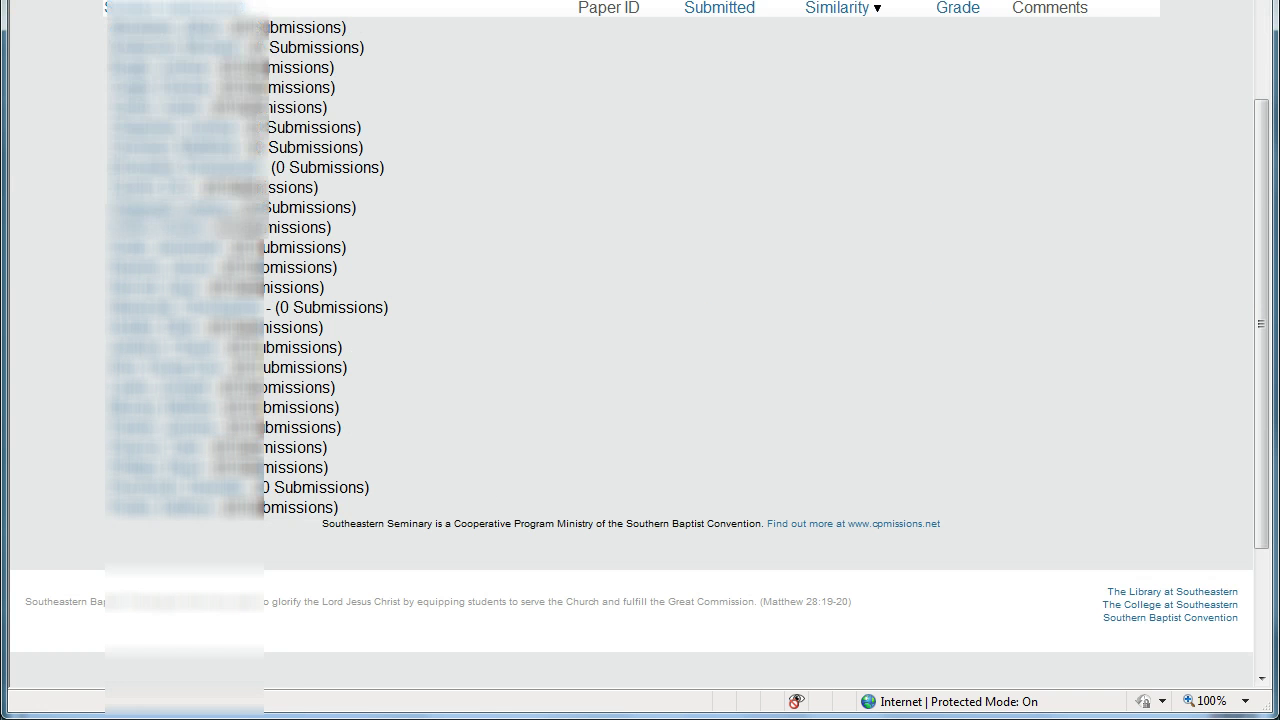
scroll(419, 331, up, 3)
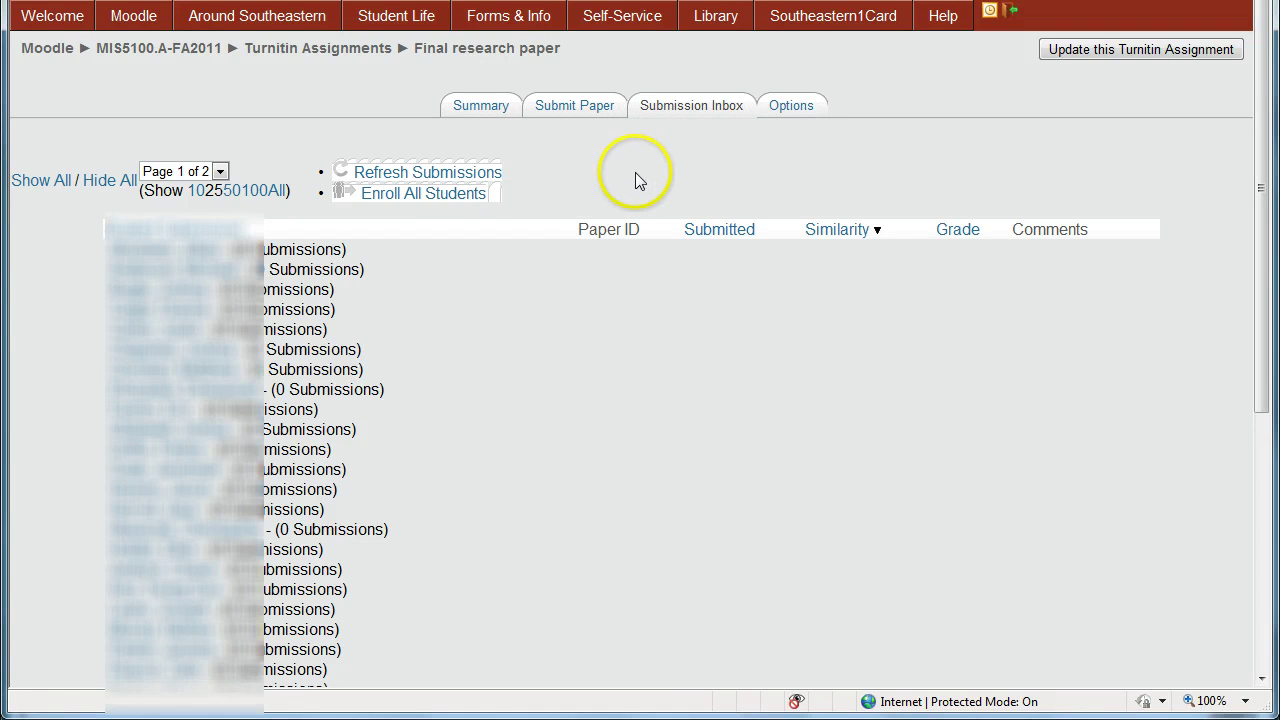
- Open the assignment's options and examine the available choices for Auto Submit and Results Per Page
click(782, 112)
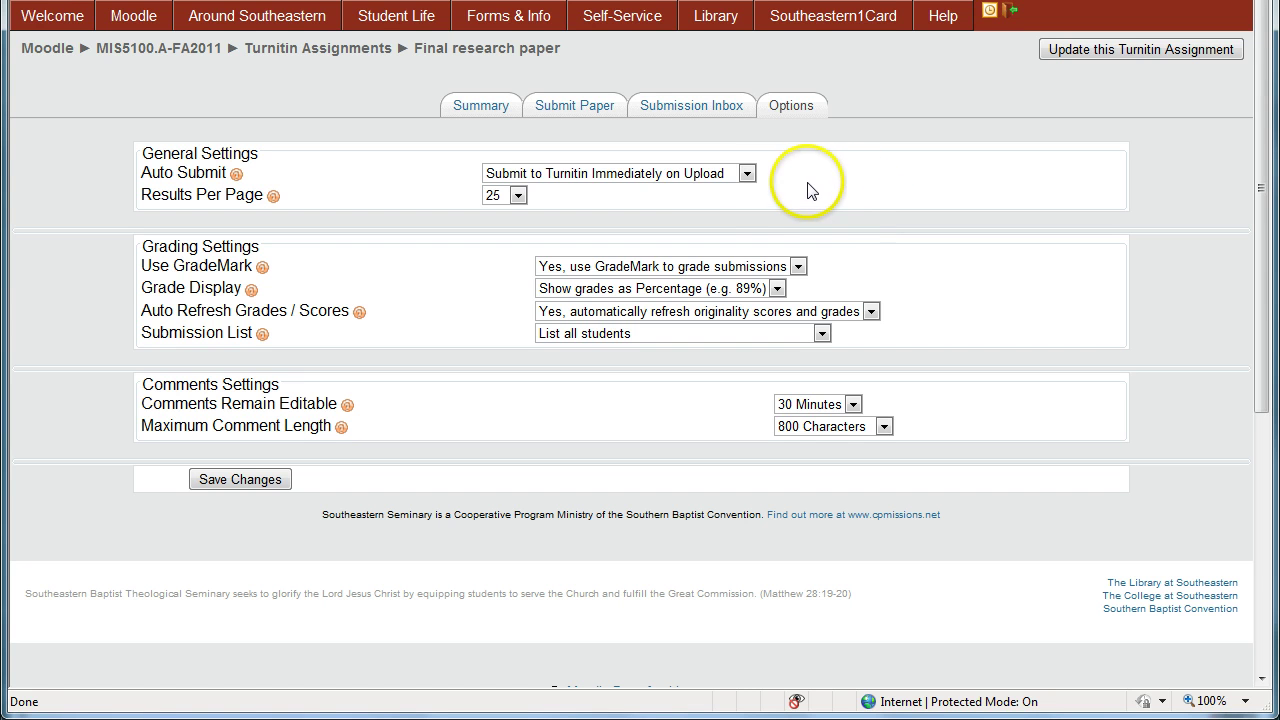
click(747, 175)
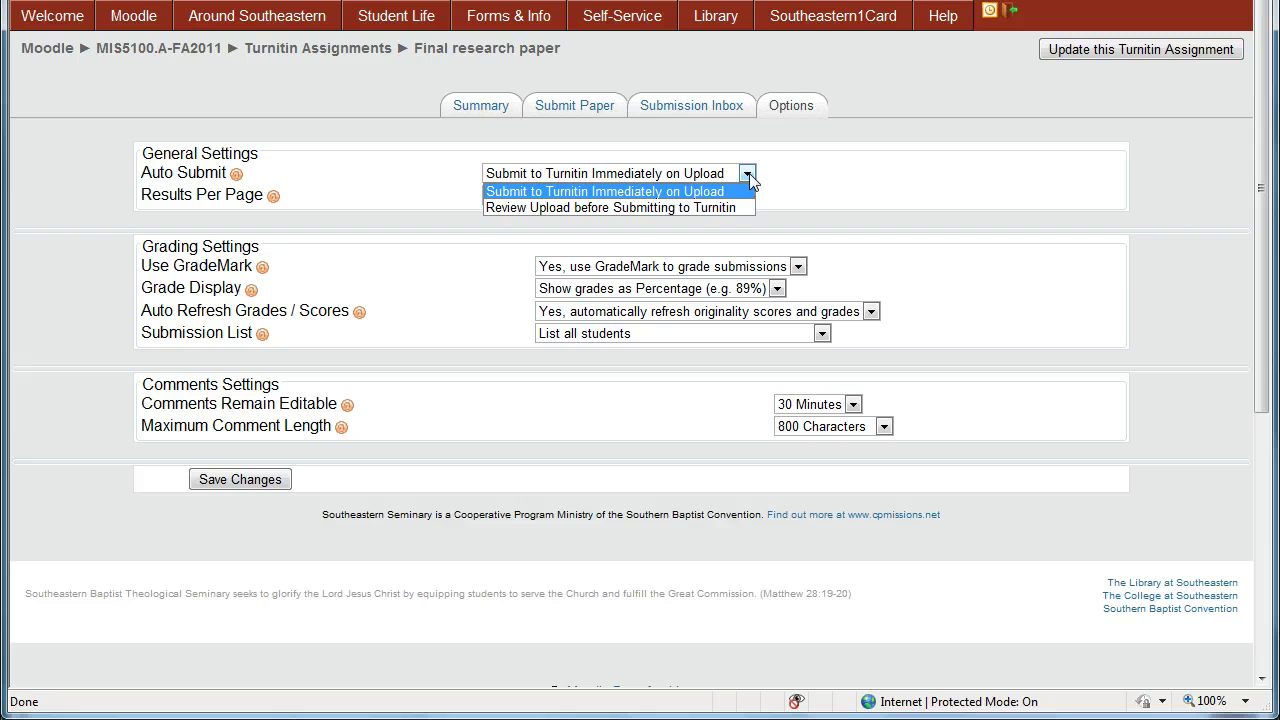
click(740, 208)
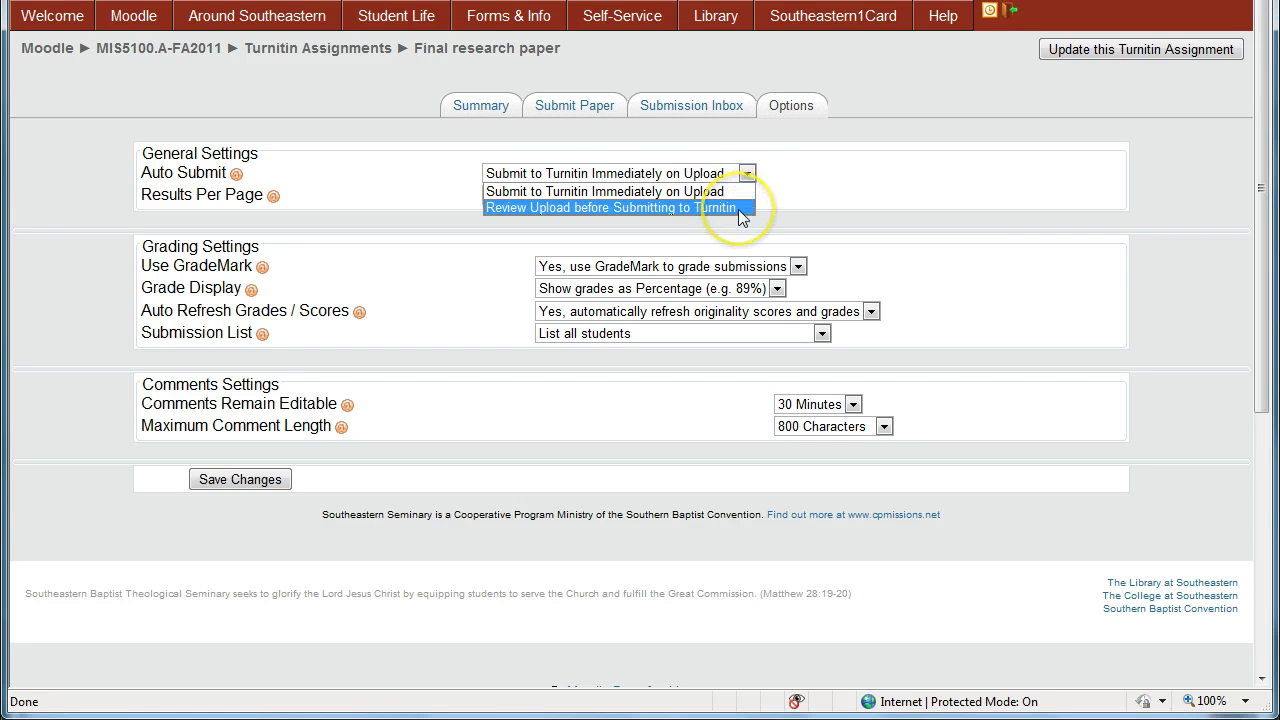
click(758, 180)
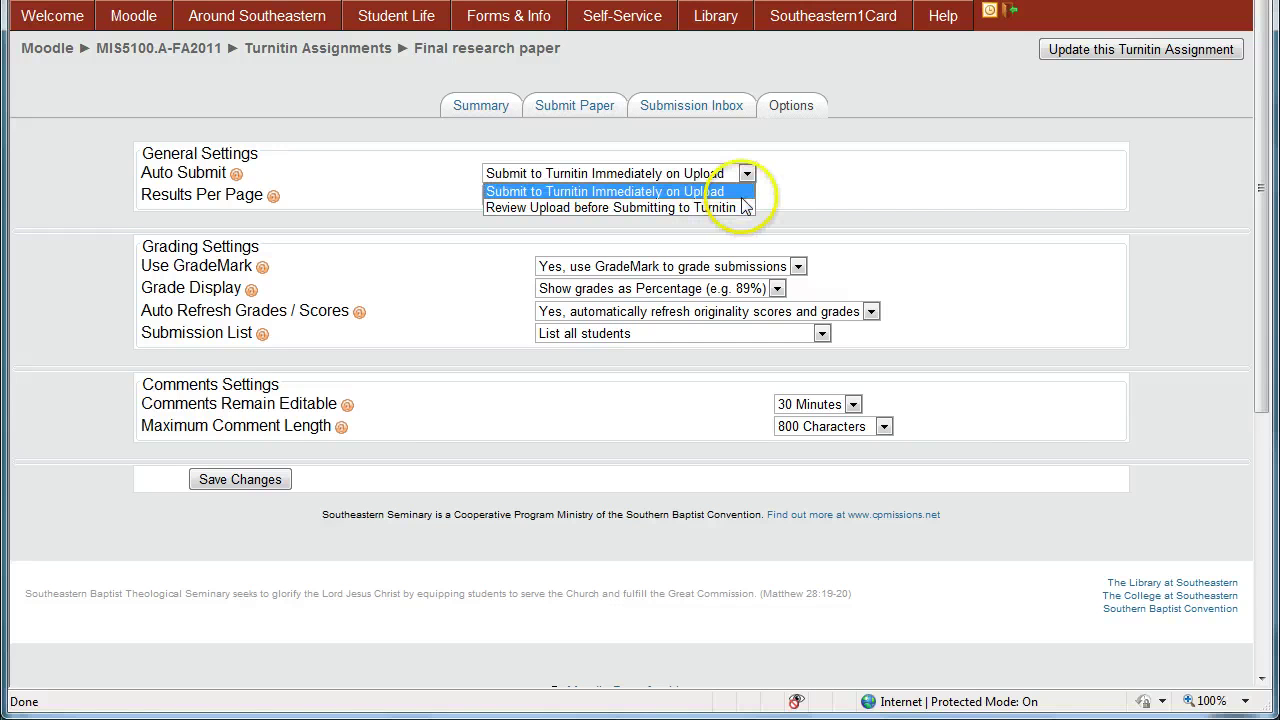
click(766, 202)
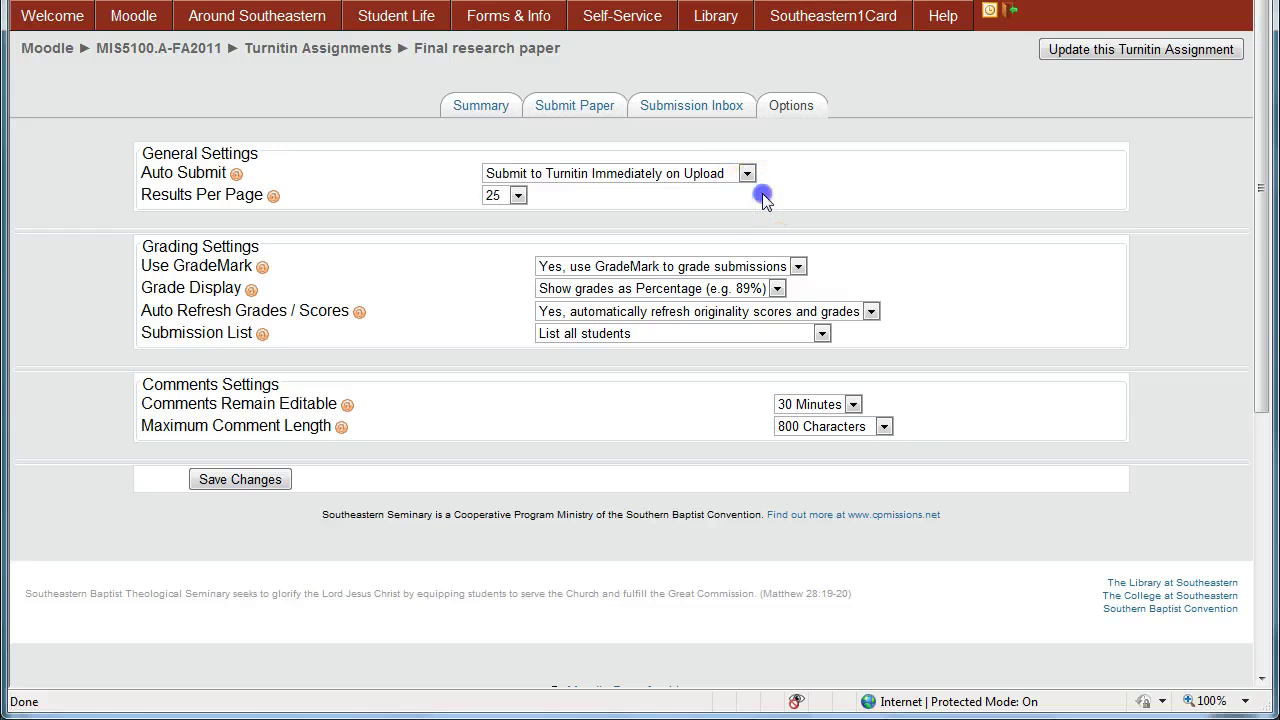
click(518, 196)
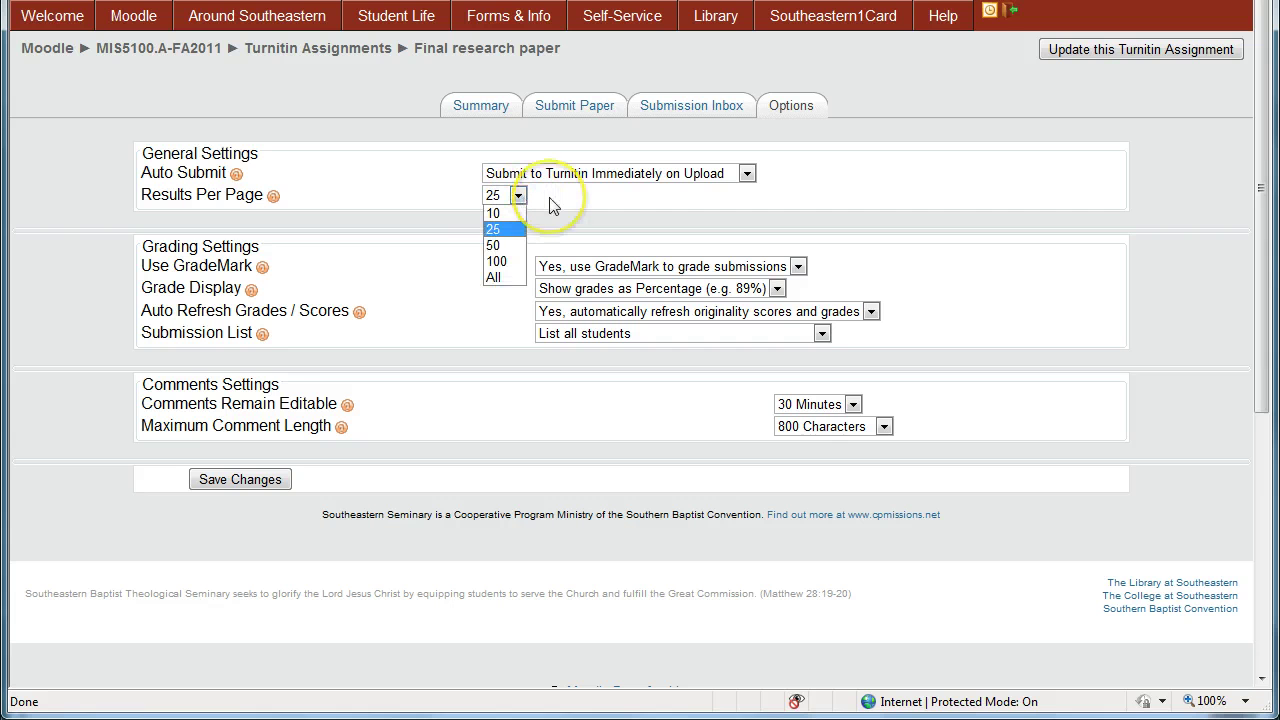
click(551, 201)
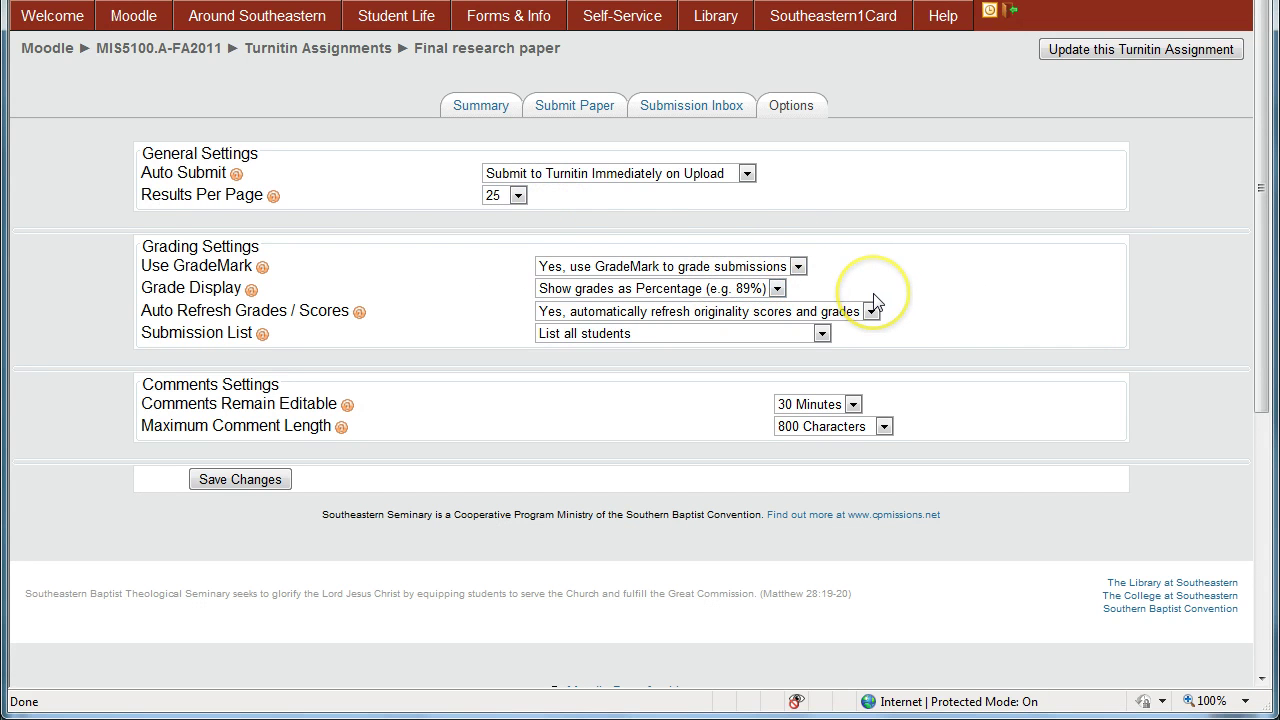
- Examine the grading choices for GradeMark use, grade display, automatic refresh of grades and scores, and the submission list
click(798, 267)
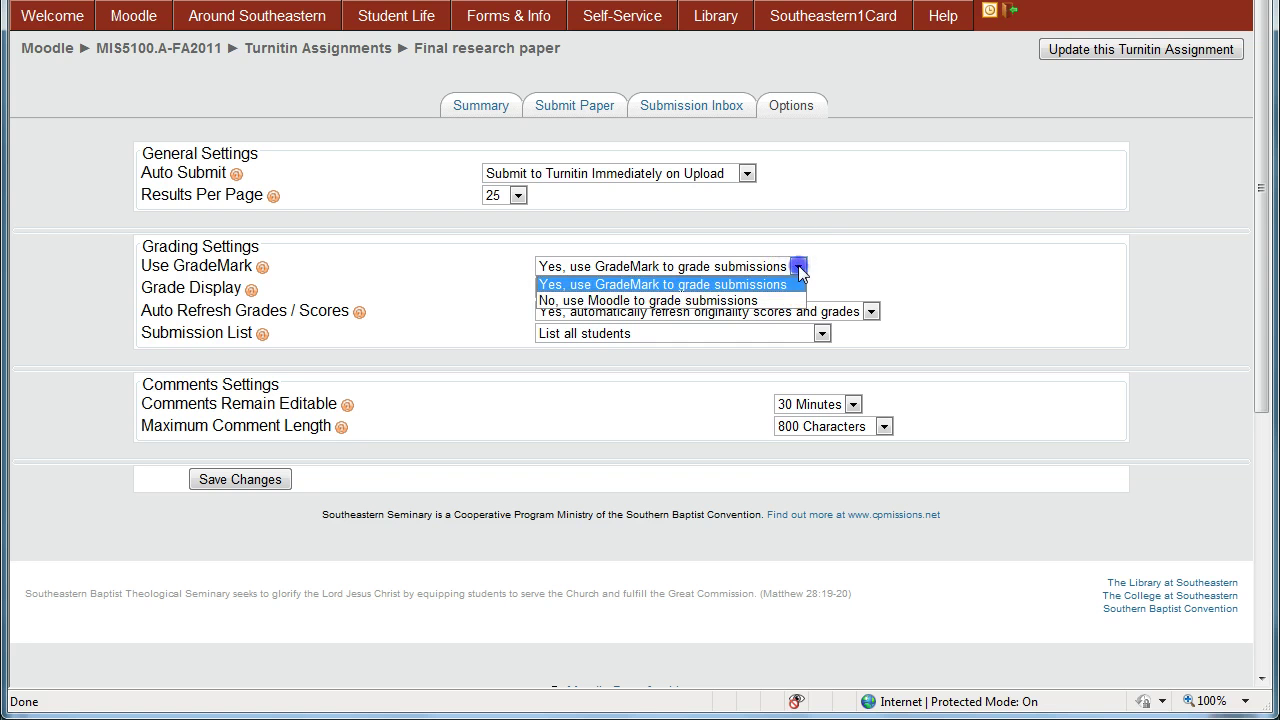
click(798, 267)
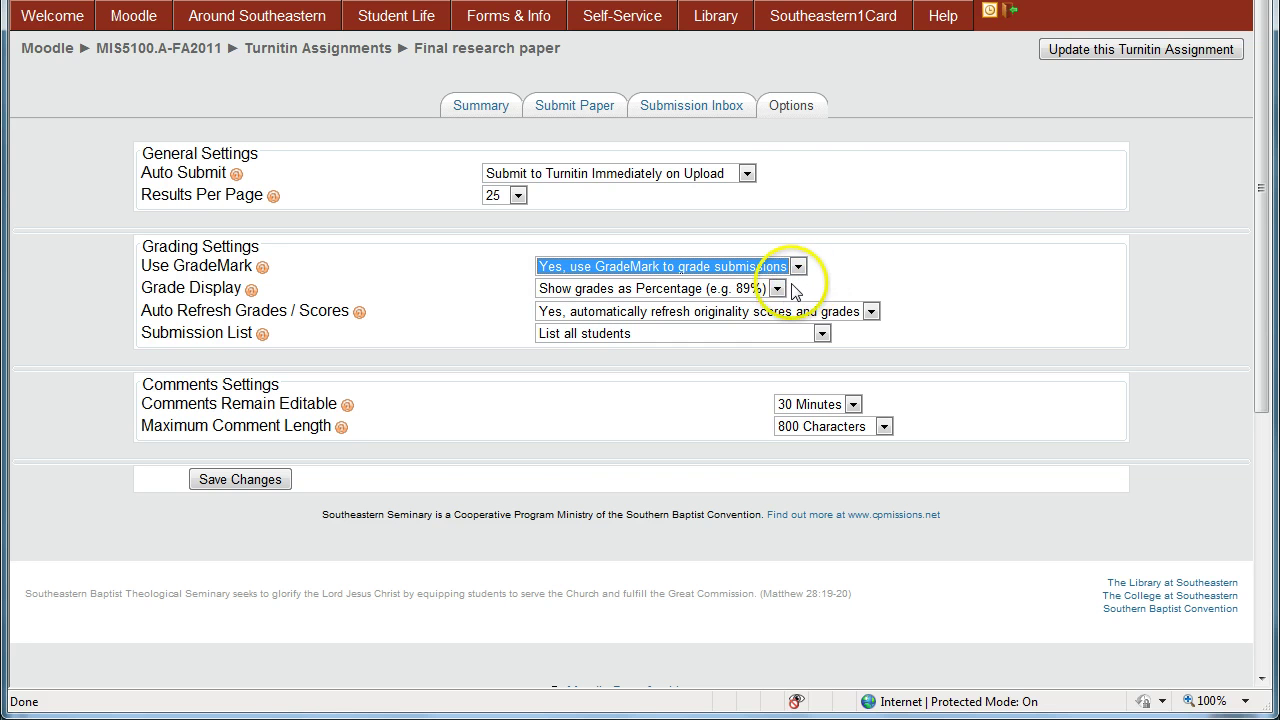
click(776, 289)
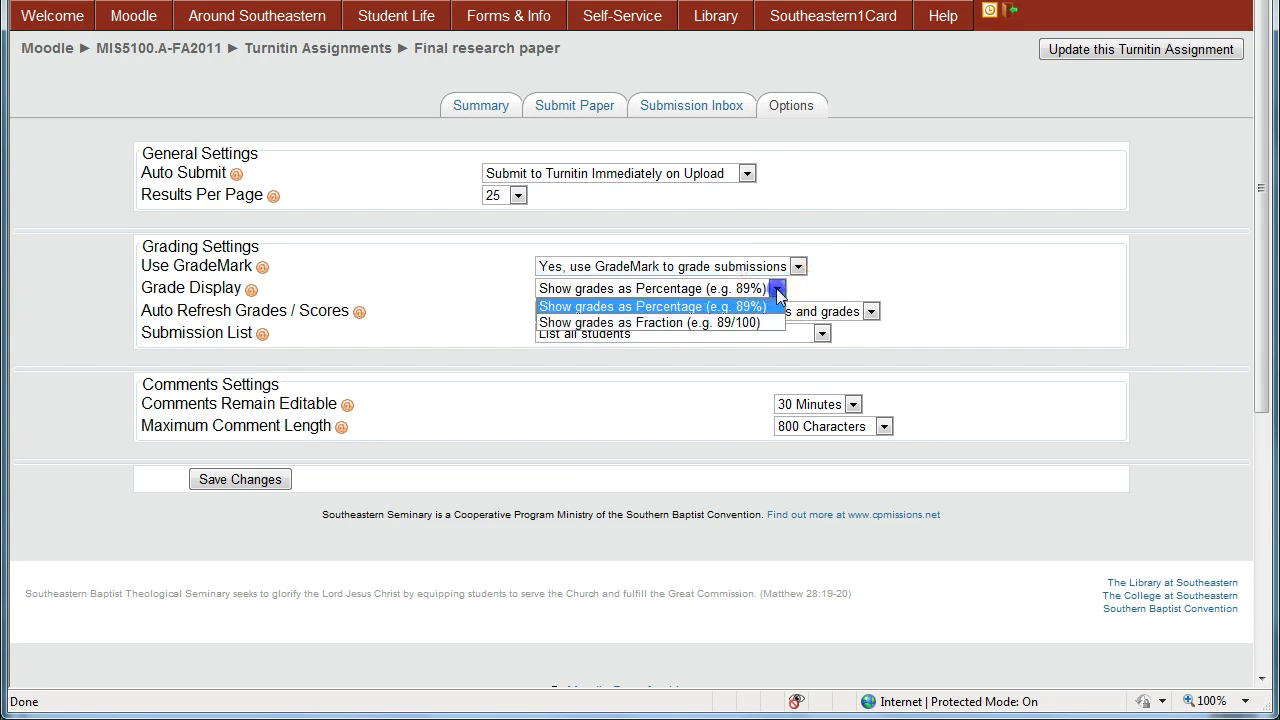
click(777, 290)
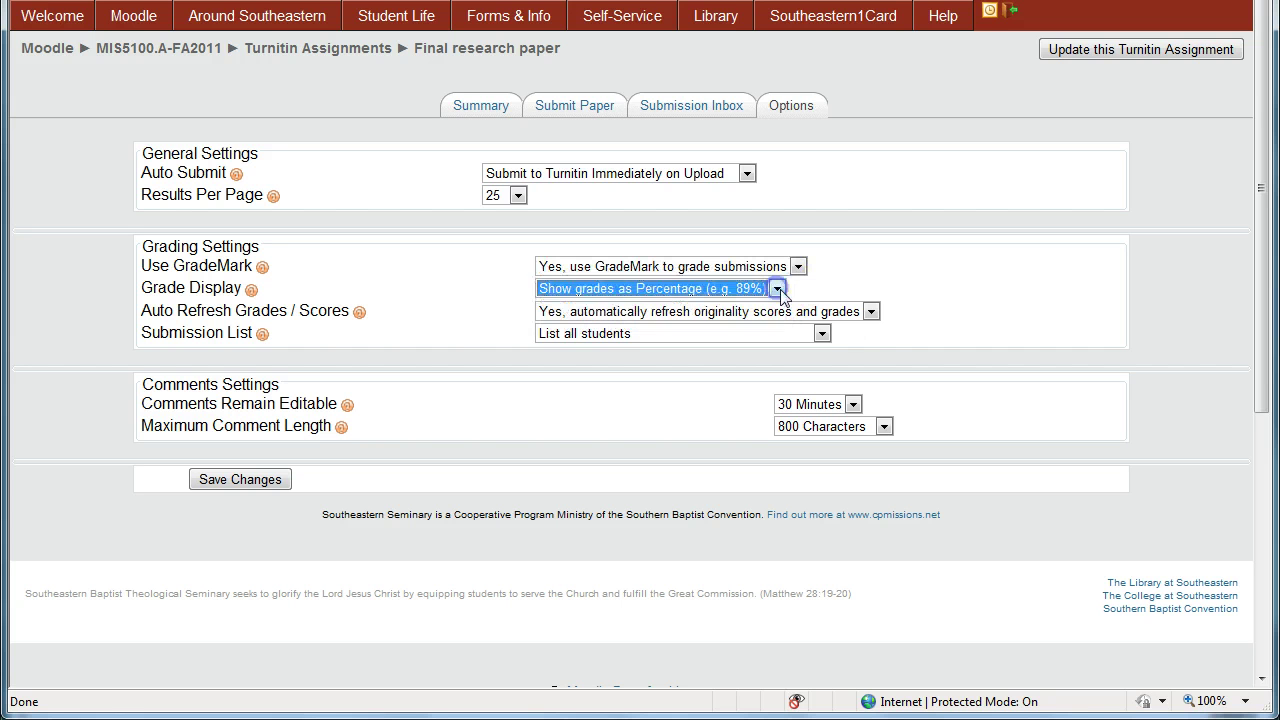
click(870, 313)
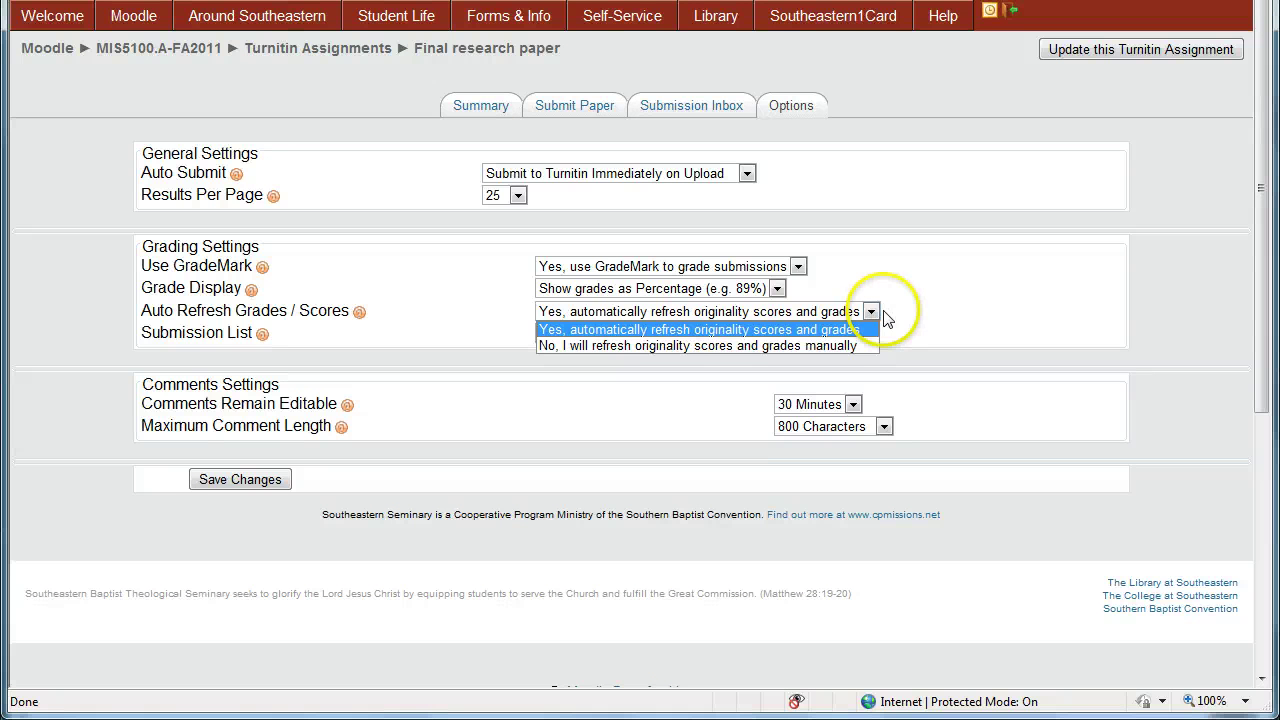
click(884, 316)
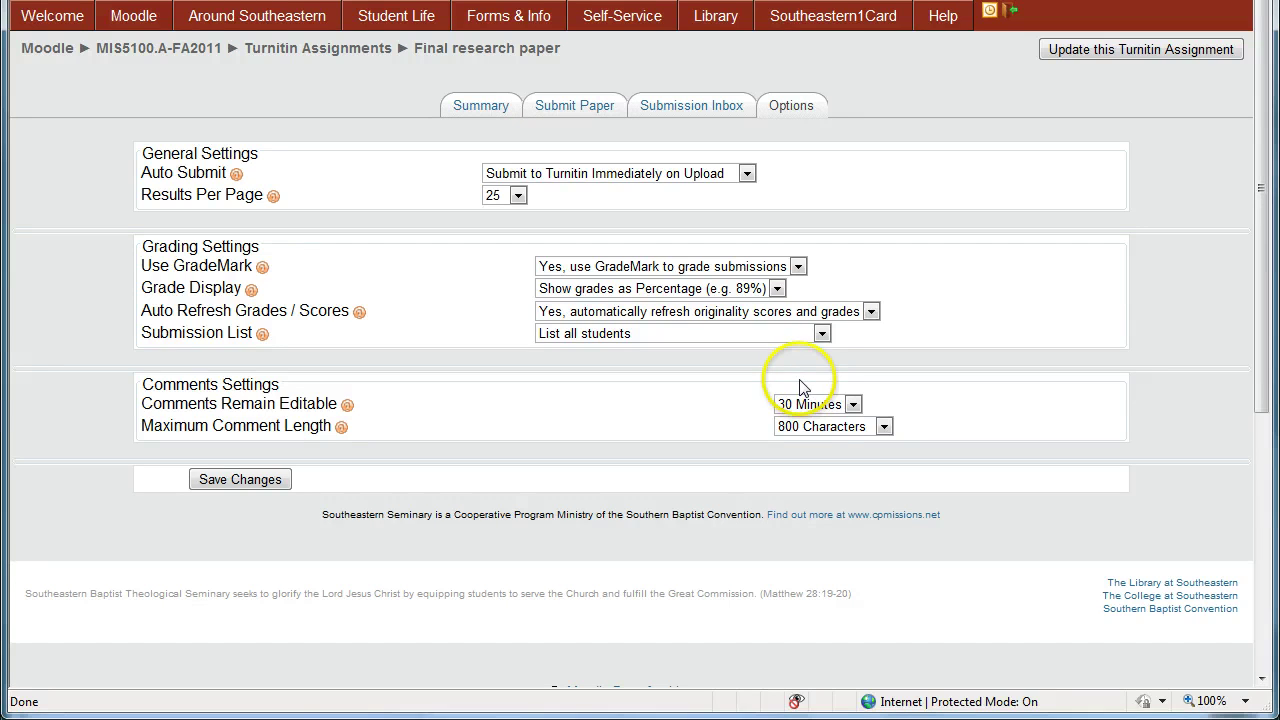
click(822, 334)
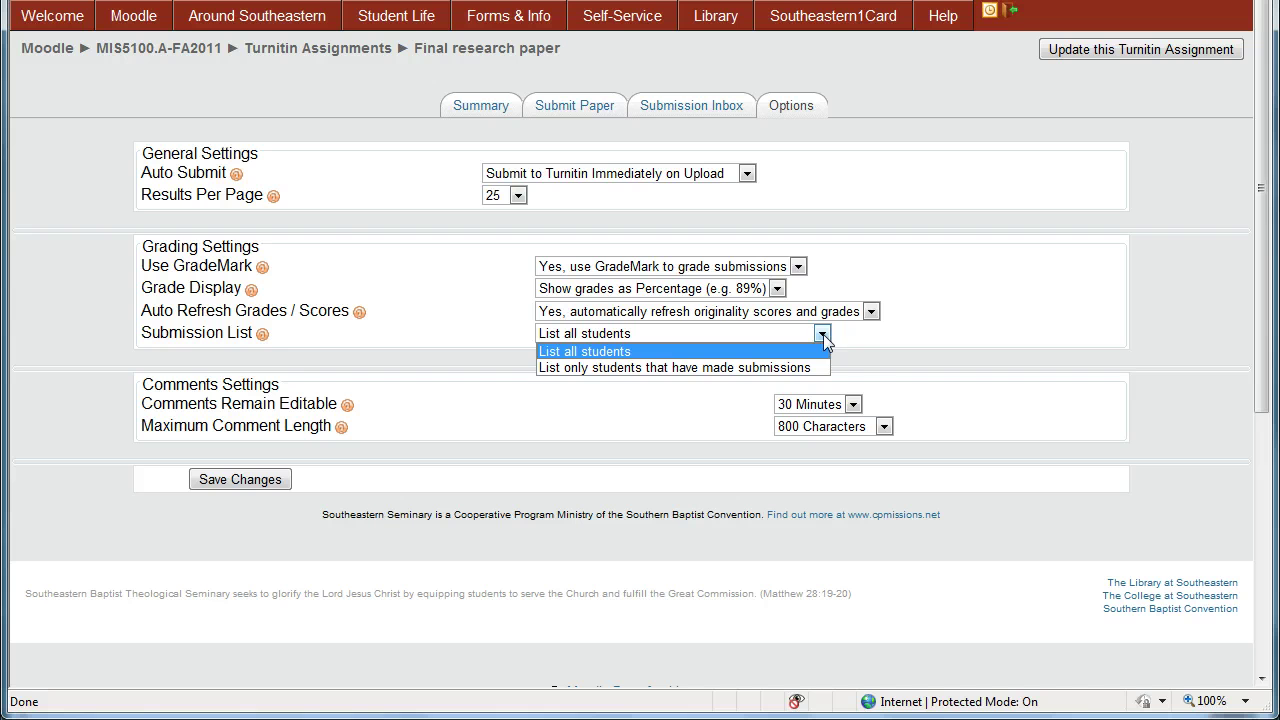
click(846, 336)
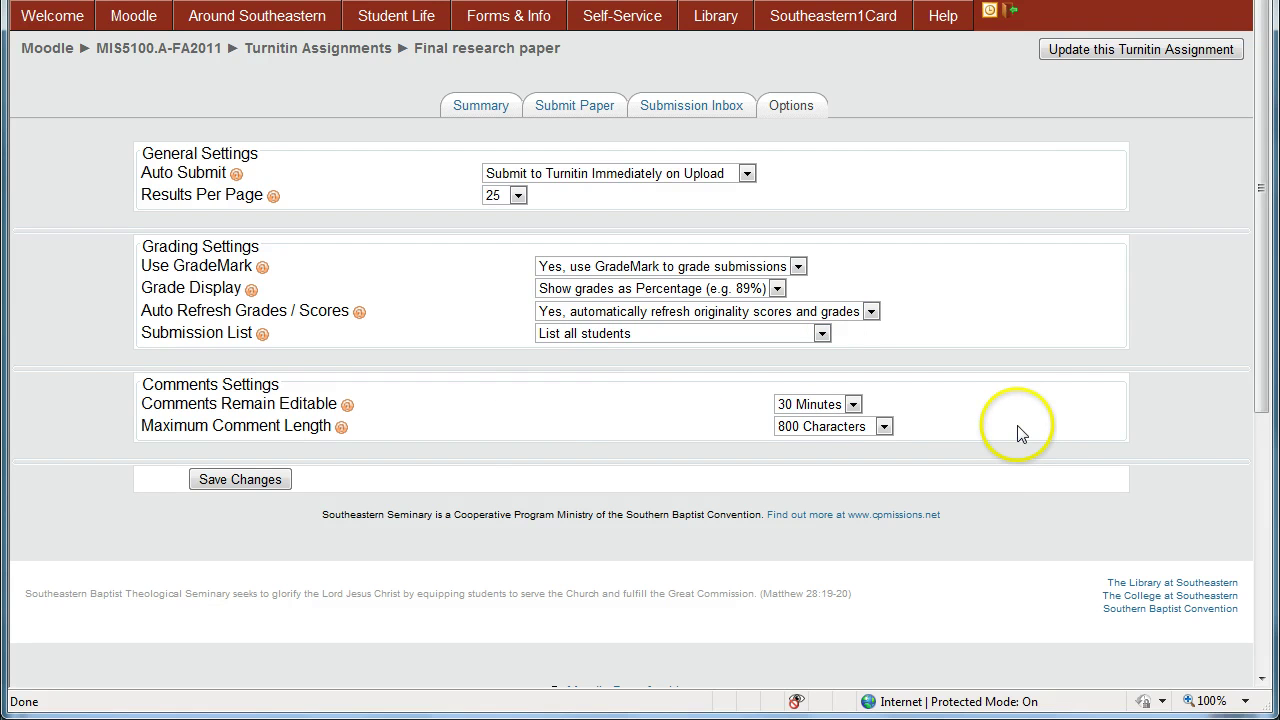
- Check the choices for how long comments remain editable and their maximum length, and save the assignment options
click(853, 405)
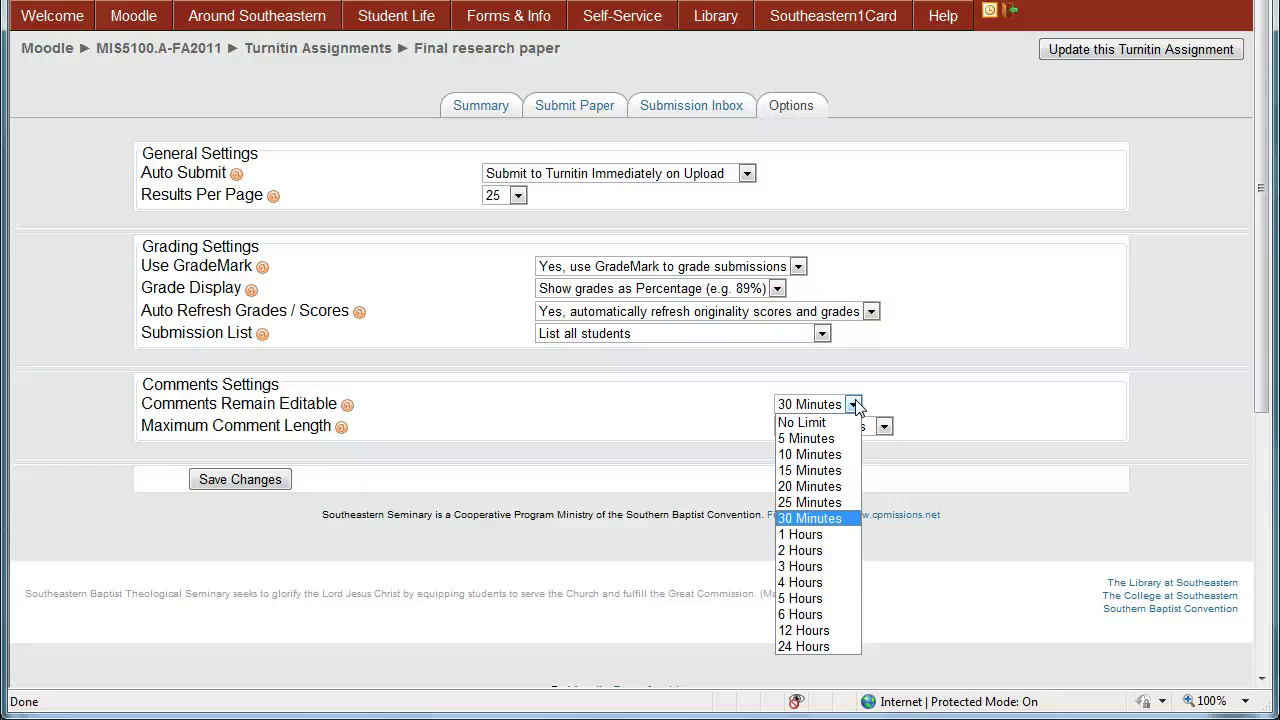
click(866, 405)
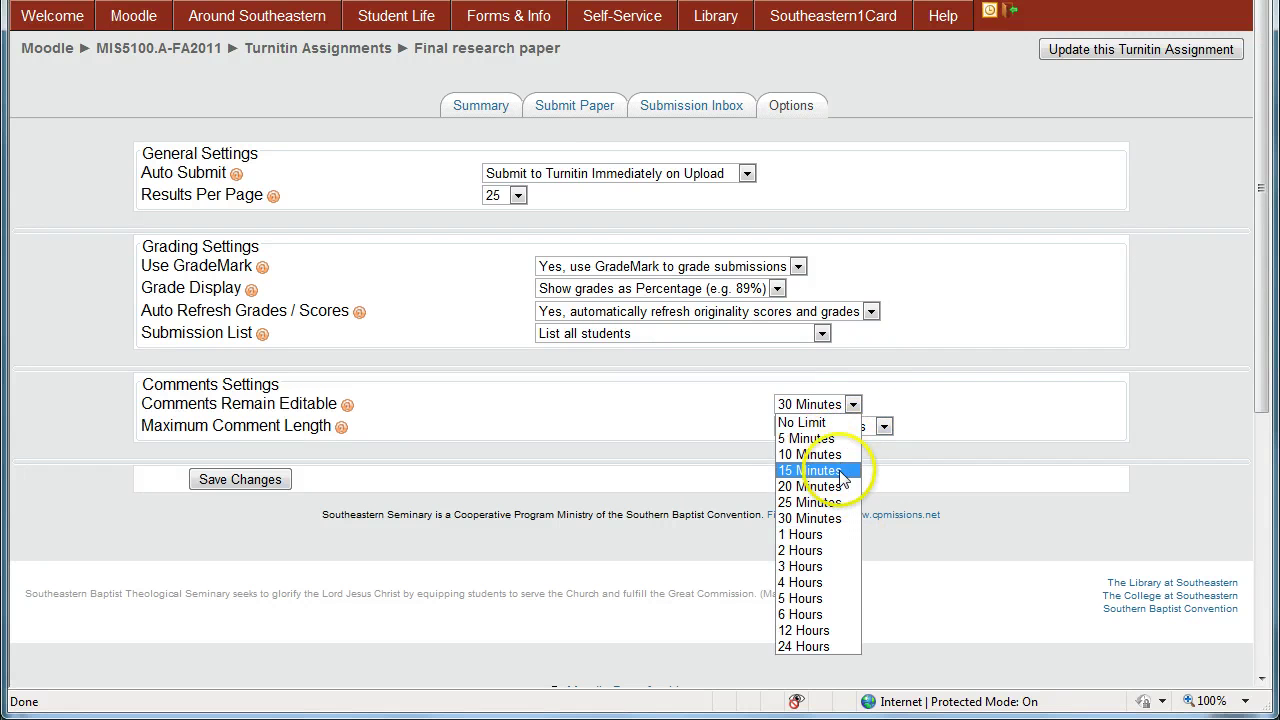
click(897, 400)
click(885, 427)
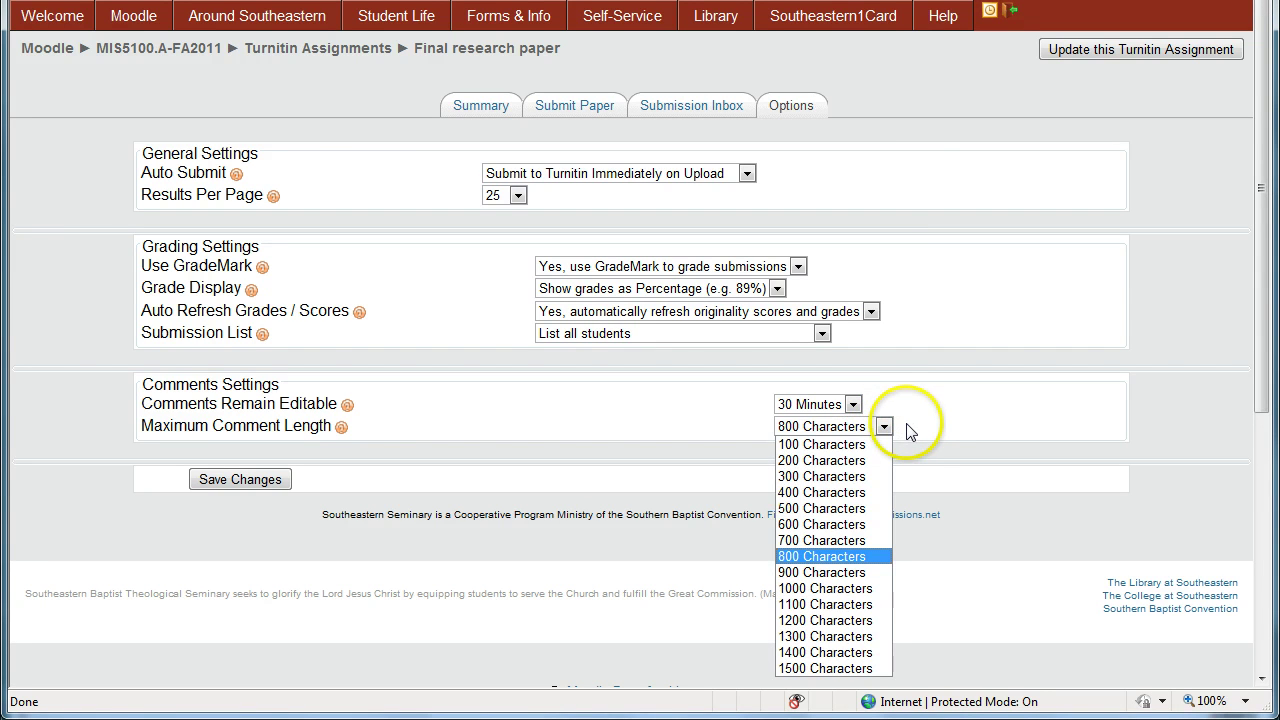
click(907, 427)
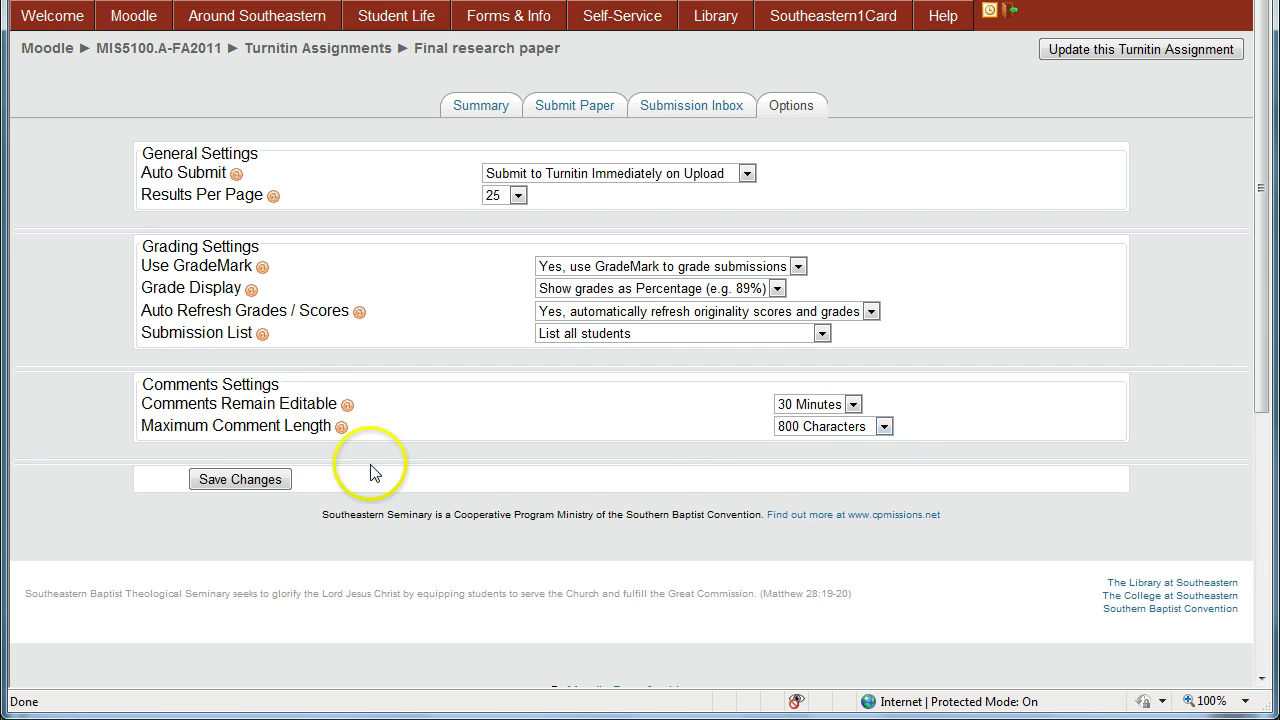
click(255, 483)
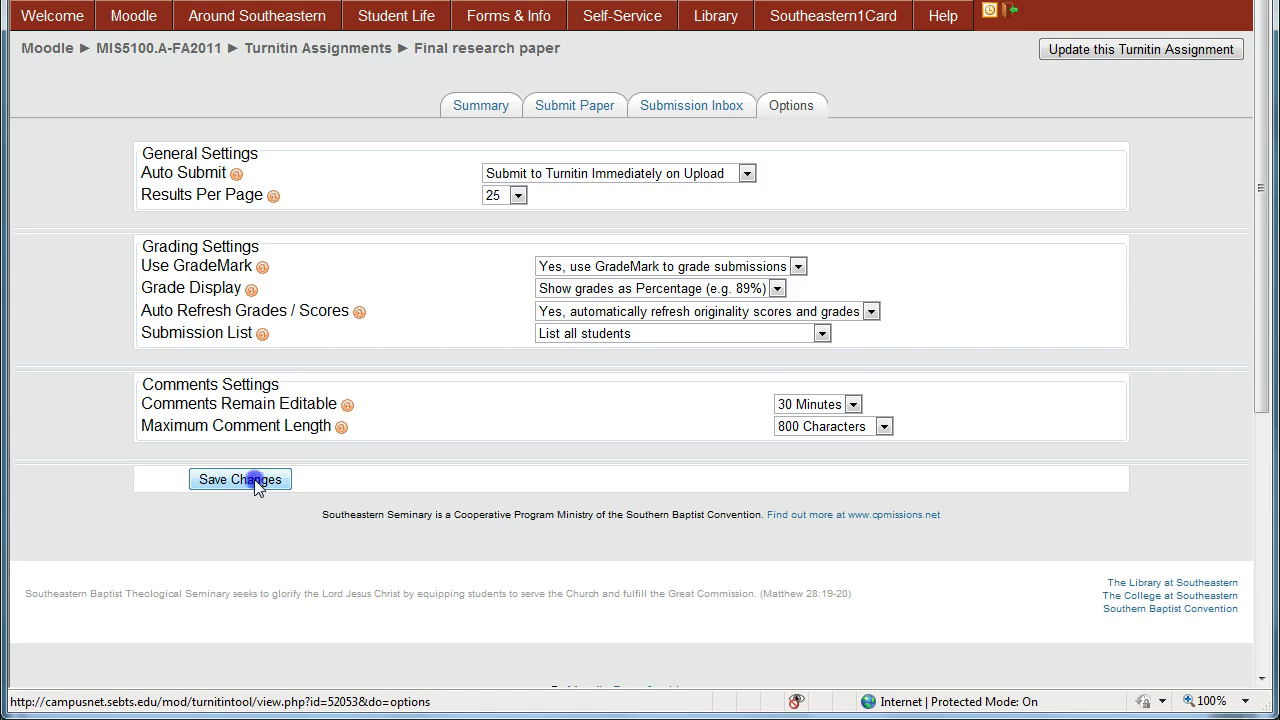